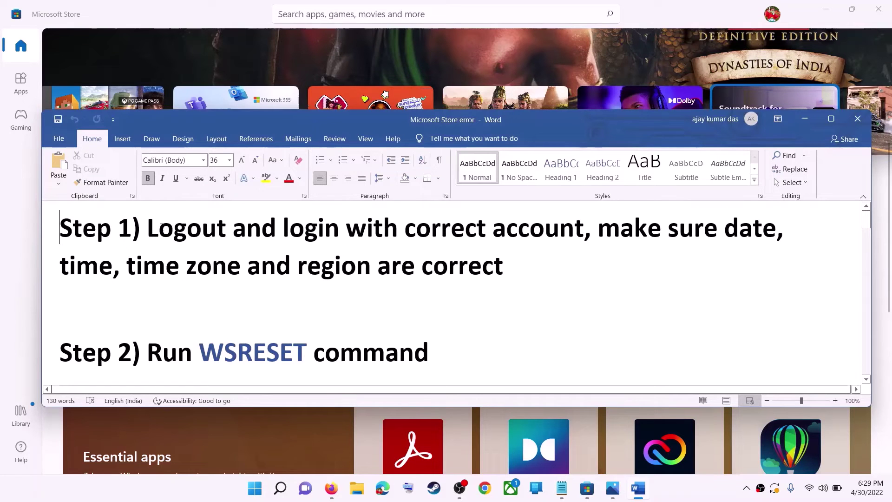
Step: Sign out of the Microsoft Store and sign back in with the preselected Microsoft account
left_click_drag(159, 228, 583, 230)
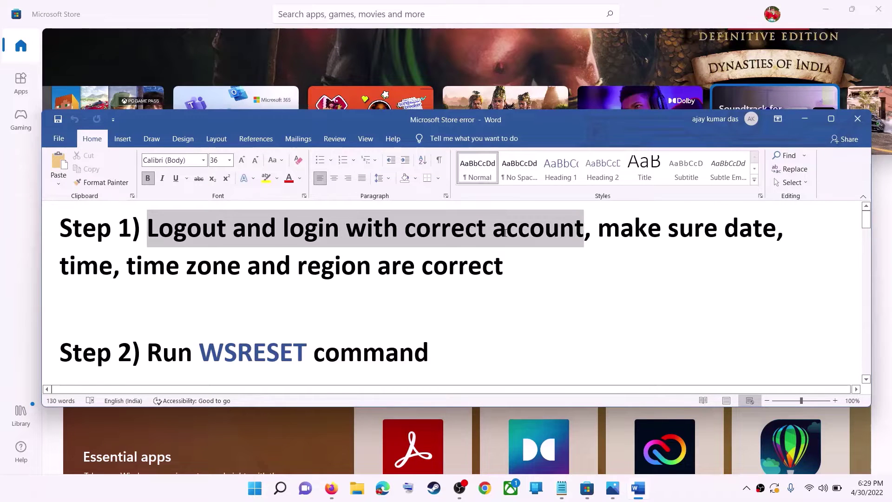
left_click(806, 123)
scroll(653, 285, "up", 5)
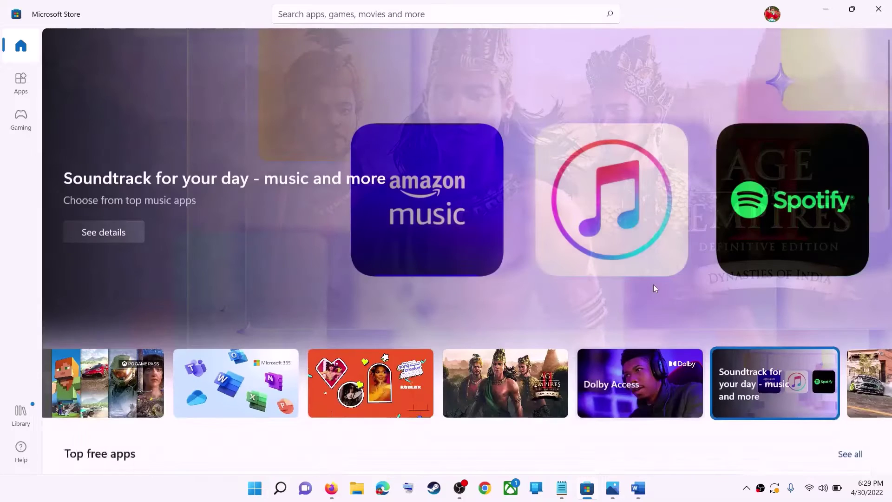
scroll(654, 284, "down", 1)
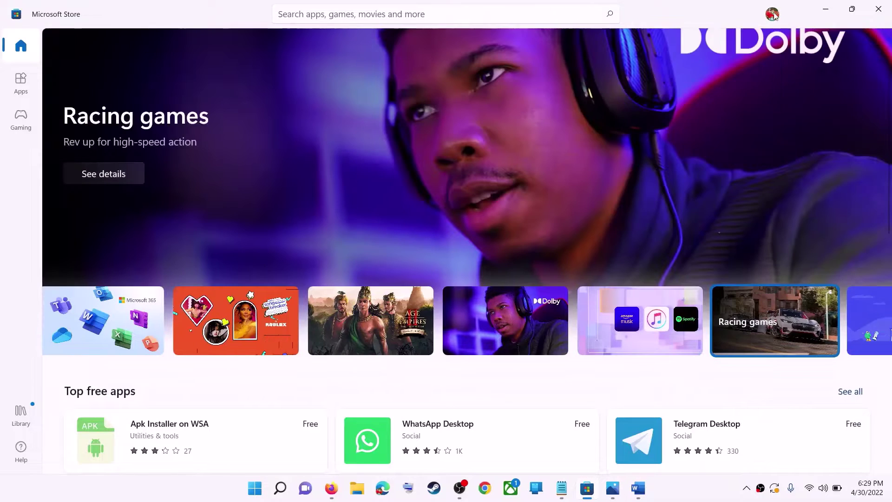
left_click(773, 15)
left_click(638, 68)
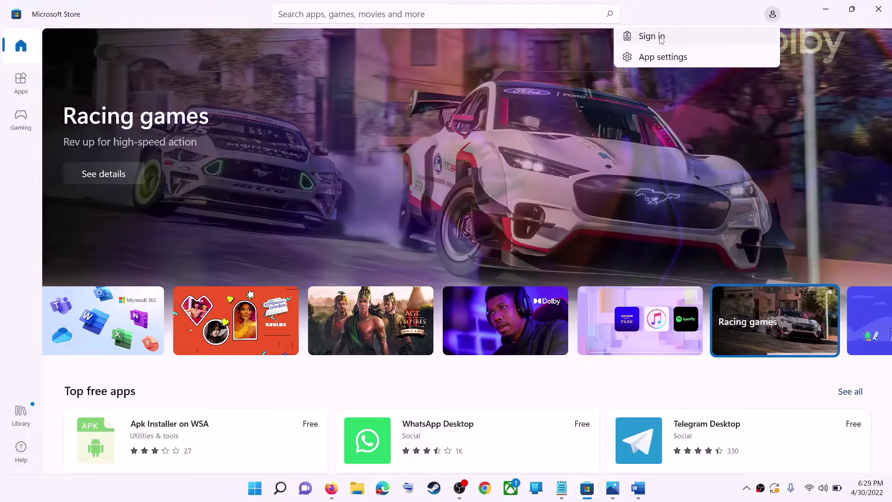
left_click(652, 36)
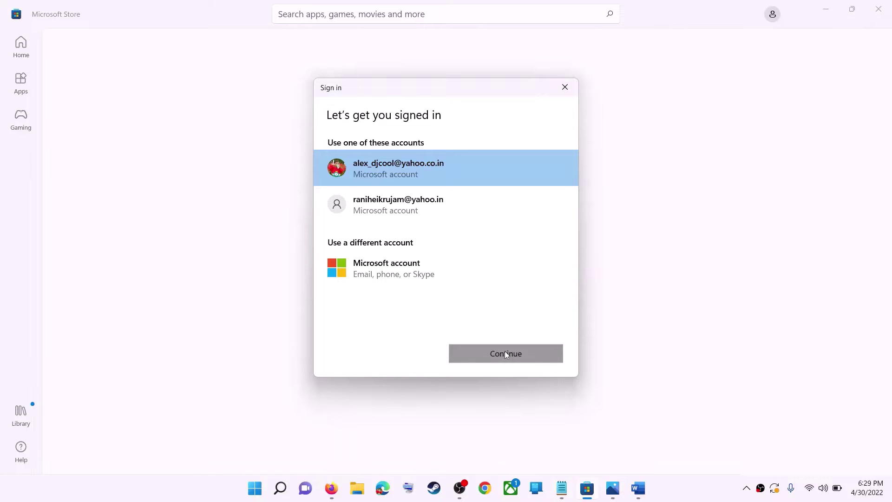
left_click(506, 354)
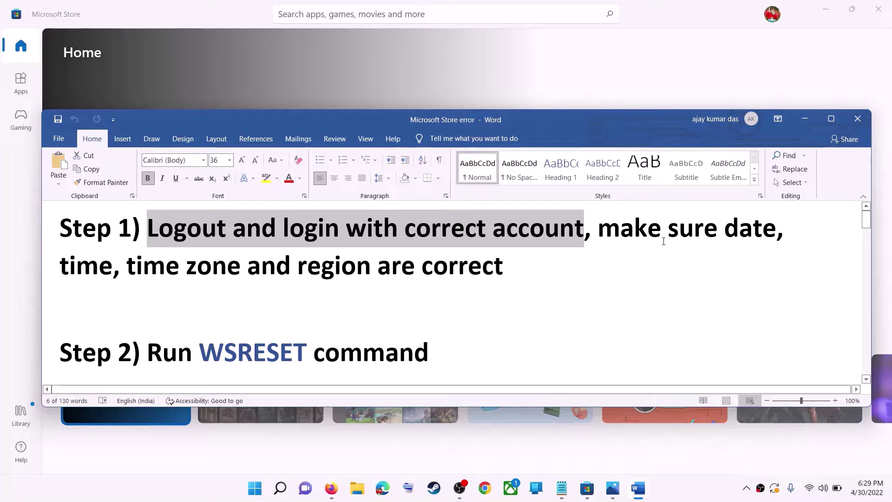
Step: Open the Windows Date & time settings and select the time zone (UTC+05:30) Chennai, Kolkata, Mumbai, New Delhi
left_click_drag(663, 241, 453, 258)
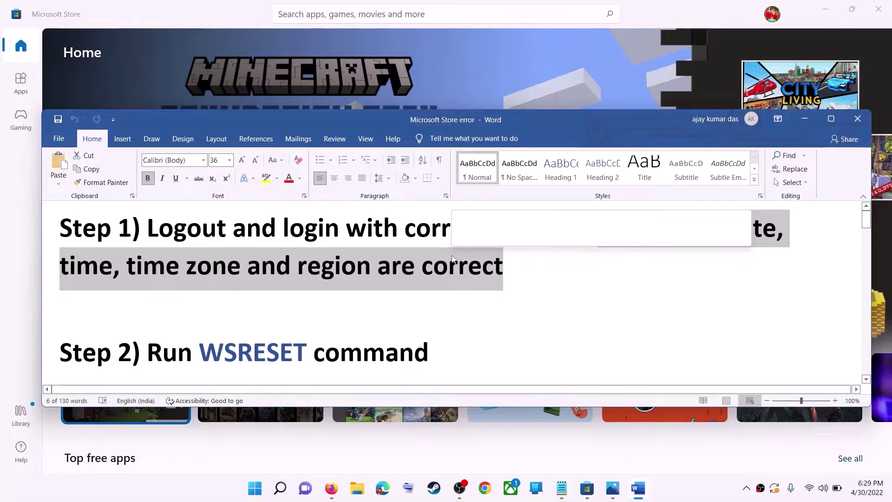
right_click(867, 487)
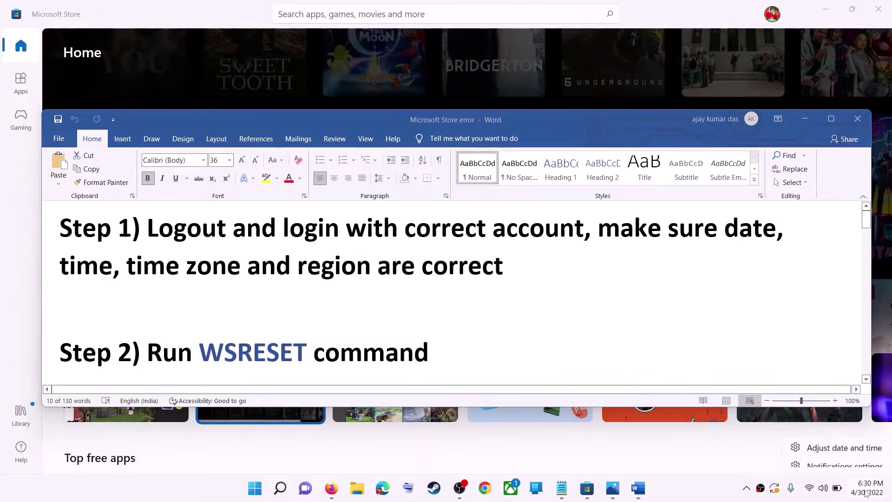
left_click(841, 439)
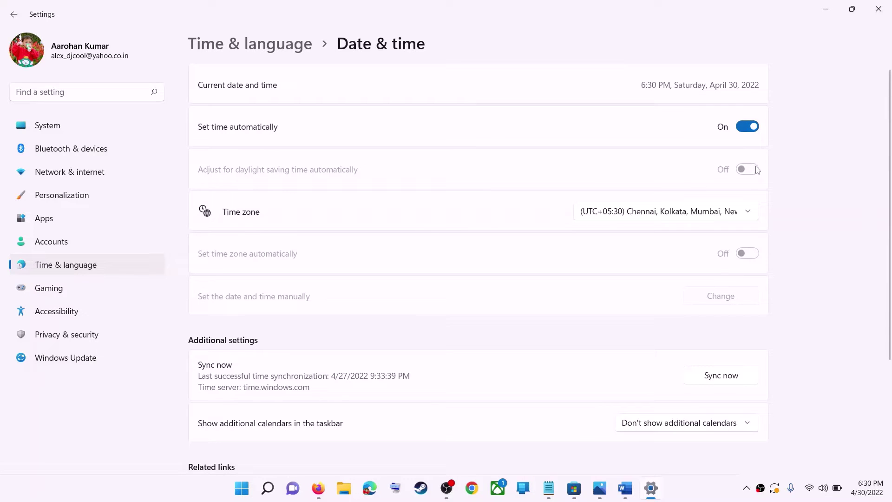
left_click(656, 215)
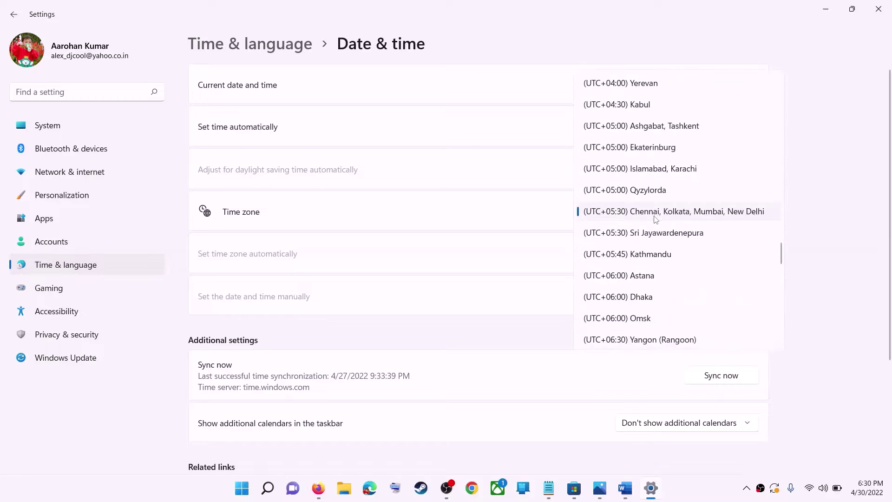
left_click(682, 212)
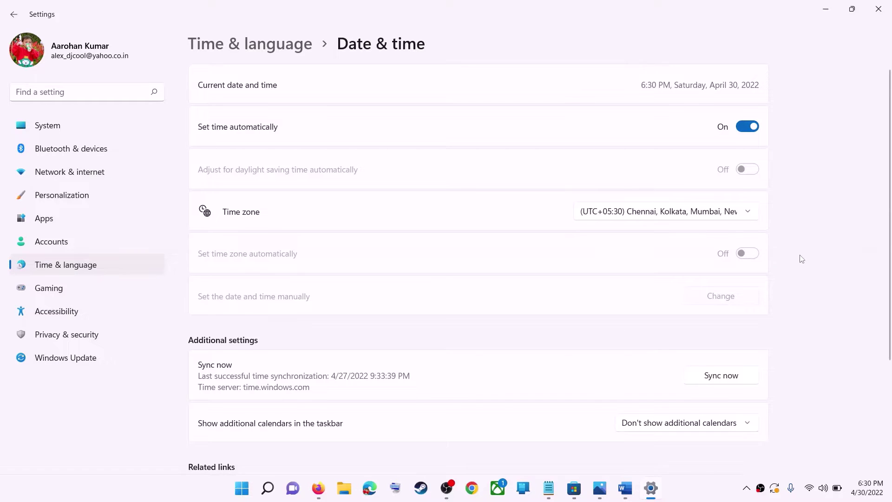
scroll(800, 257, "down", 3)
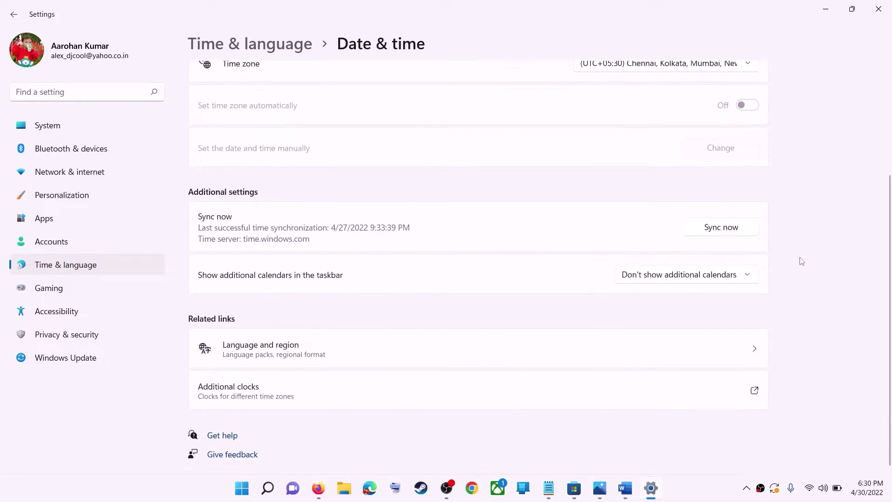
scroll(665, 310, "up", 3)
scroll(511, 288, "down", 3)
scroll(386, 275, "up", 3)
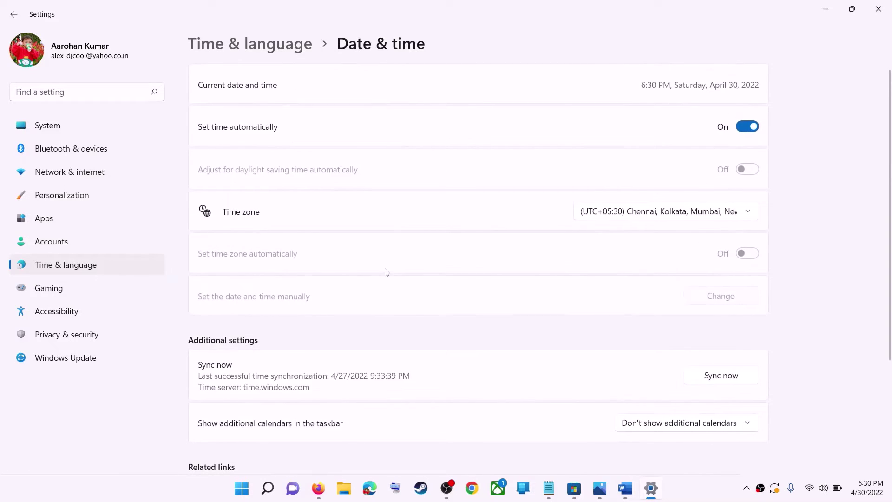
Step: Check the country or region in the Language & region settings, then close Settings
left_click(63, 268)
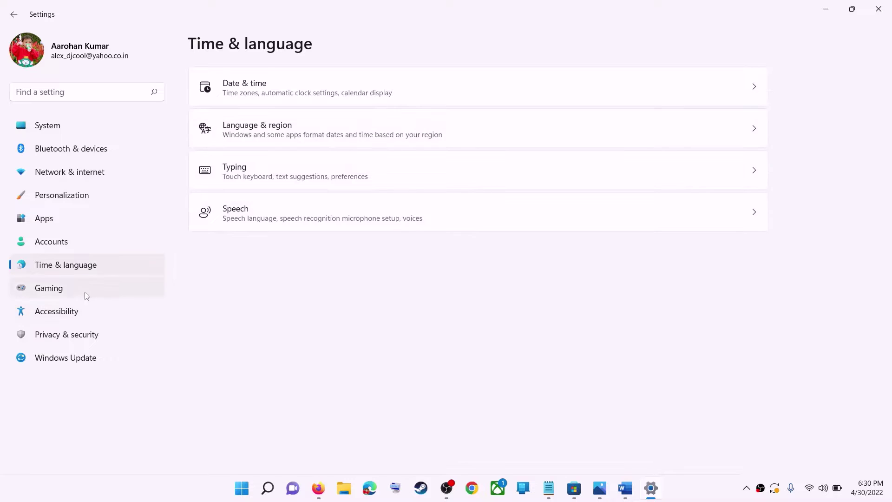
left_click(674, 141)
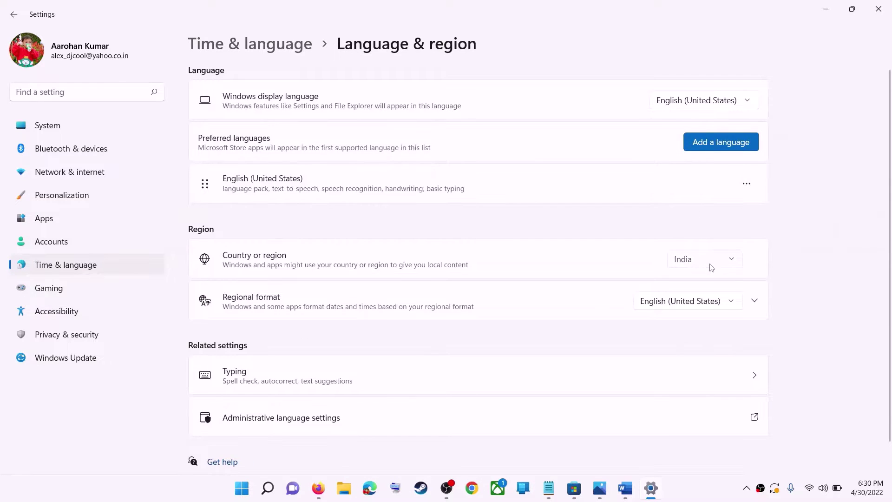
left_click(711, 268)
left_click(868, 252)
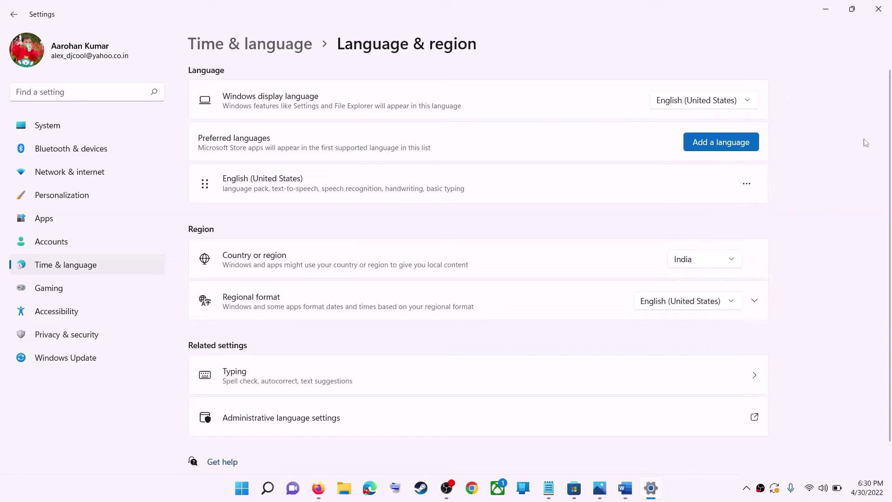
left_click(885, 15)
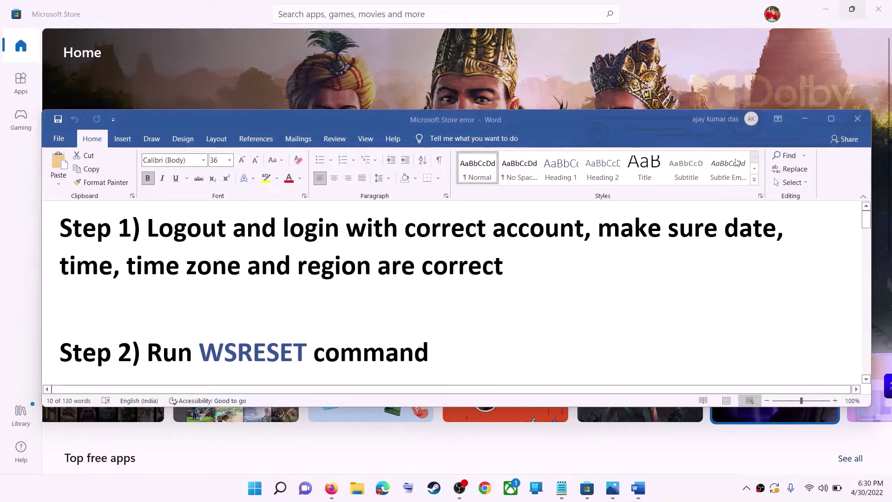
Step: Copy the command name WSRESET from Step 2 of the Word document
key("ctrl+shift+Left")
key("ctrl+shift+Left")
key("ctrl+shift+Left")
key("ctrl+shift+Left")
key("ctrl+shift+Left")
key("ctrl+shift+Left")
key("ctrl+shift+Left")
key("ctrl+shift+Left")
key("ctrl+shift+Left")
key("ctrl+shift+Left")
key("ctrl+shift+Left")
key("ctrl+shift+Left")
scroll(326, 323, "down", 1)
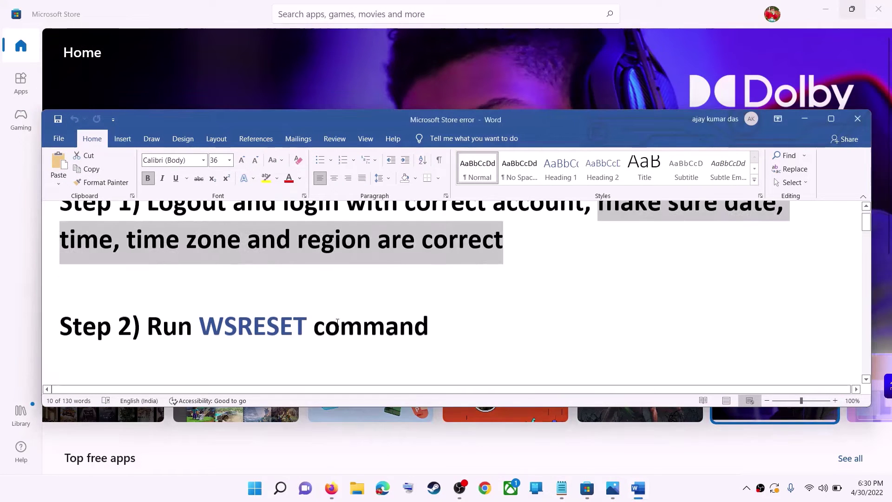
double_click(253, 325)
key("ctrl+c")
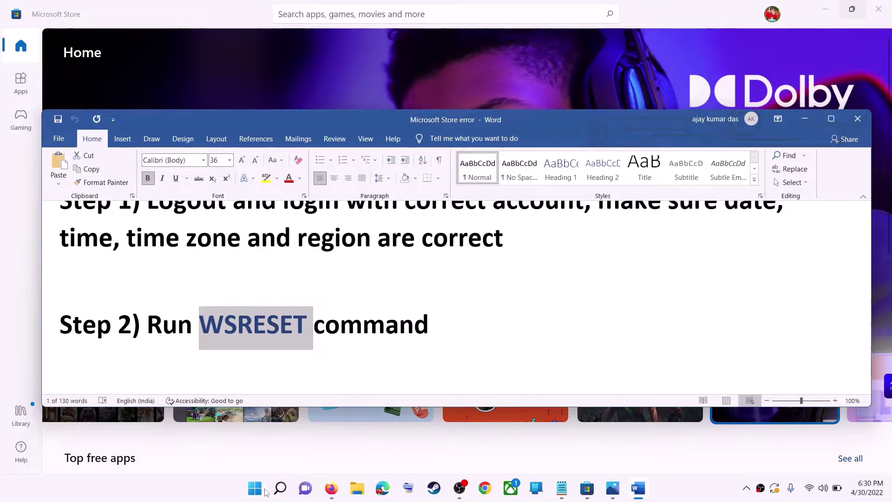
Step: Search Windows for WSRESET, run the command, and maximize the Microsoft Store window that reopens
left_click(266, 492)
key("ctrl+v")
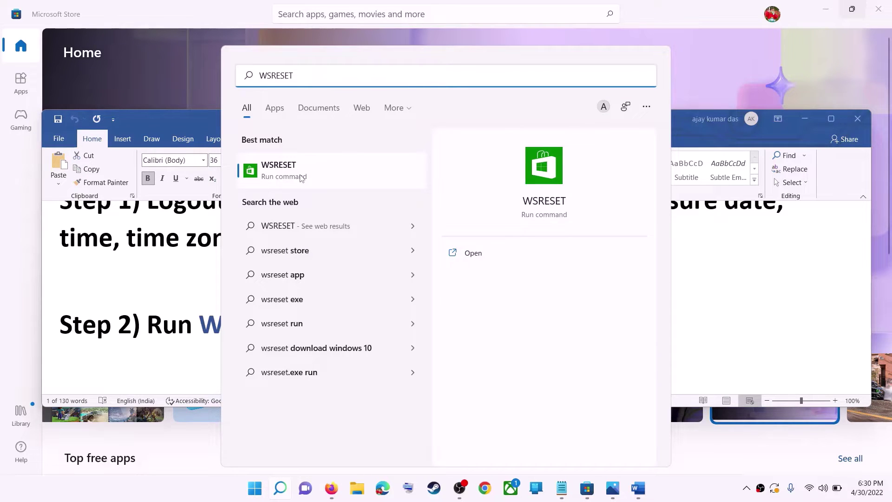
left_click(301, 179)
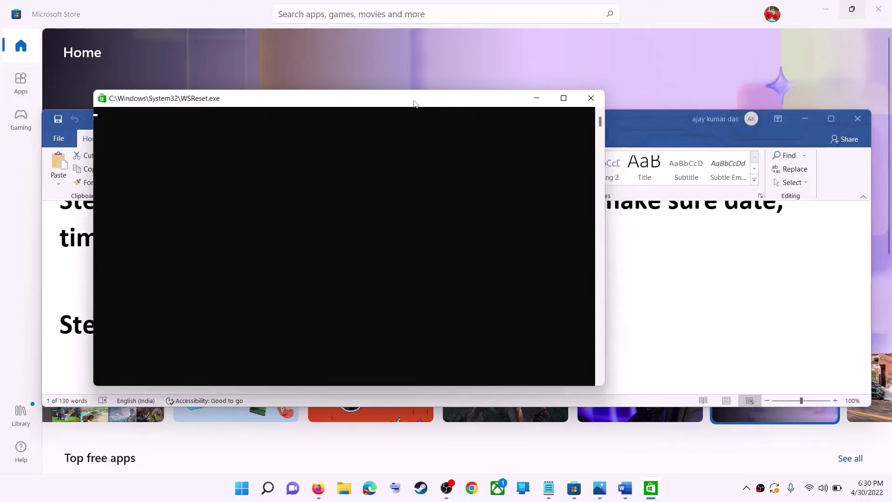
left_click_drag(415, 101, 471, 110)
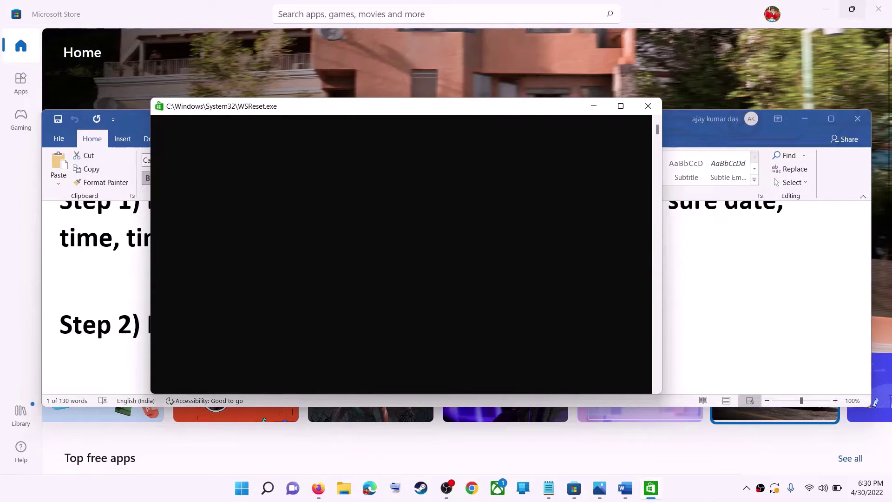
left_click(699, 496)
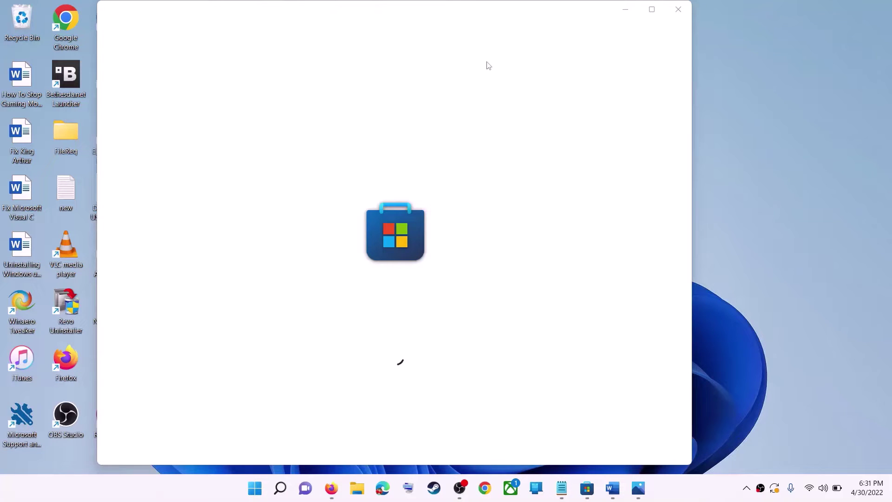
left_click(655, 11)
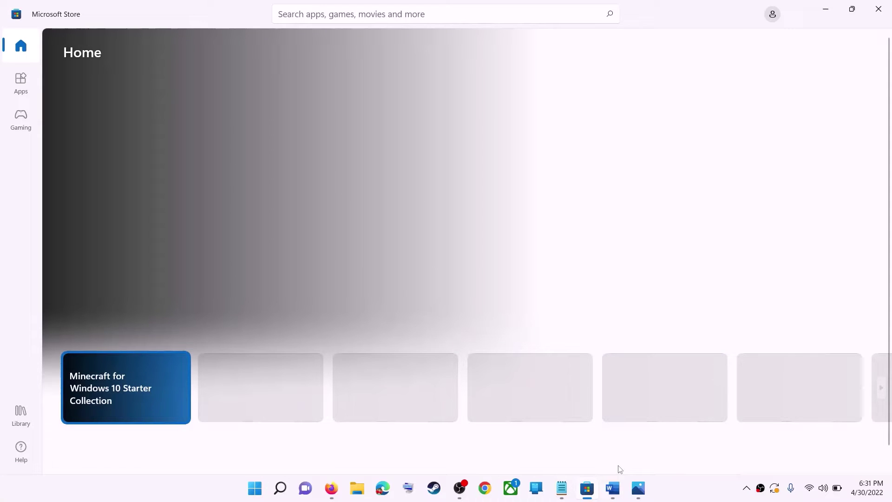
Step: Highlight the reset instruction in Step 3 of the Word document and open the Microsoft Store's app settings by searching Windows for "store"
left_click(613, 488)
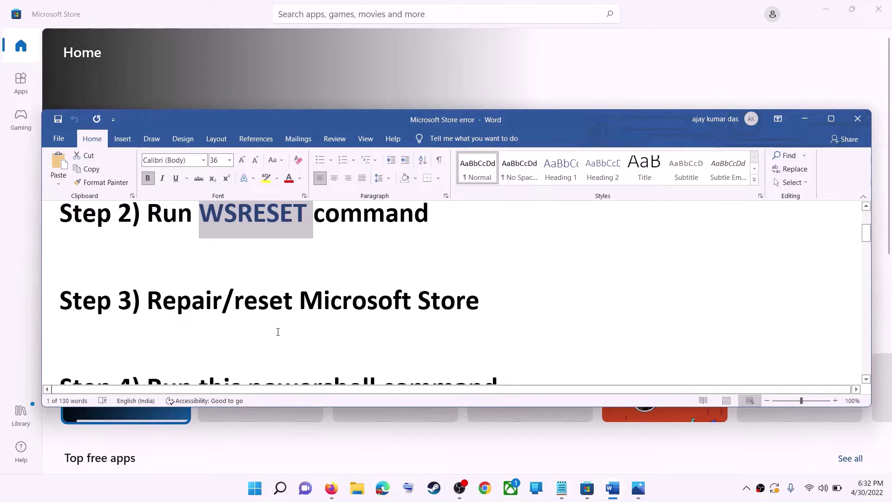
left_click_drag(235, 301, 484, 302)
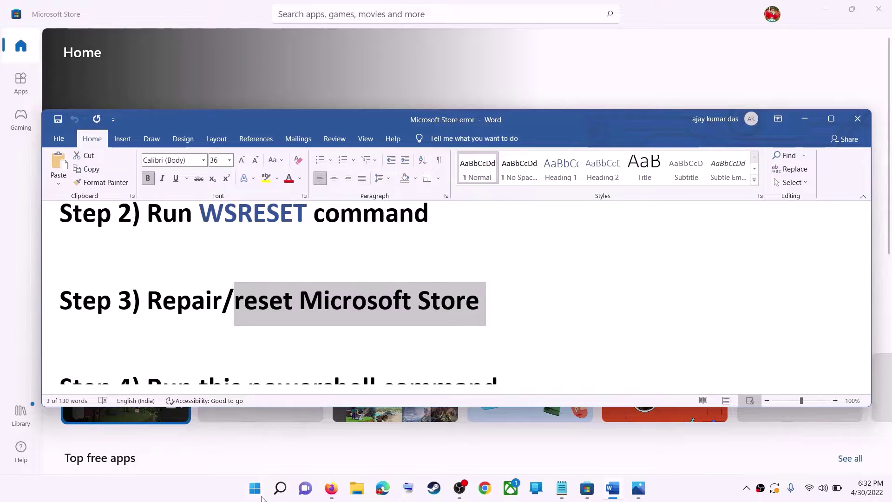
left_click(261, 498)
type("store")
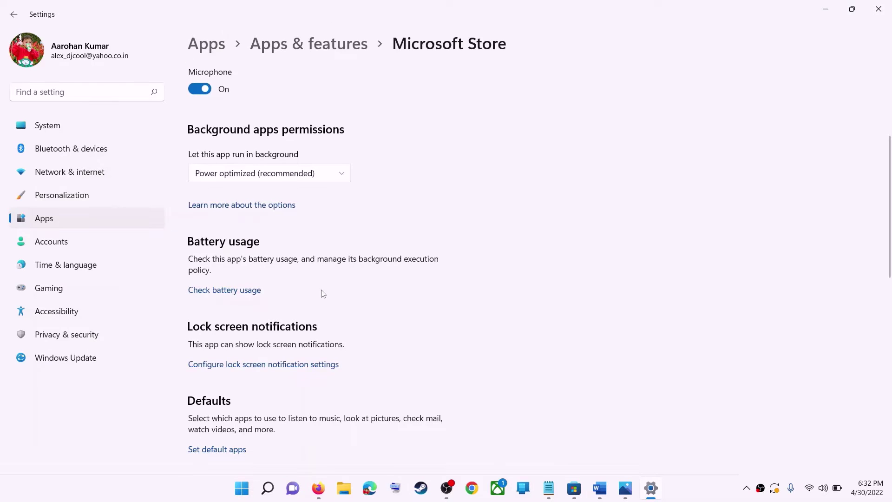
Step: Repair the Microsoft Store app, then reset it and confirm deleting its app data
scroll(323, 293, "down", 5)
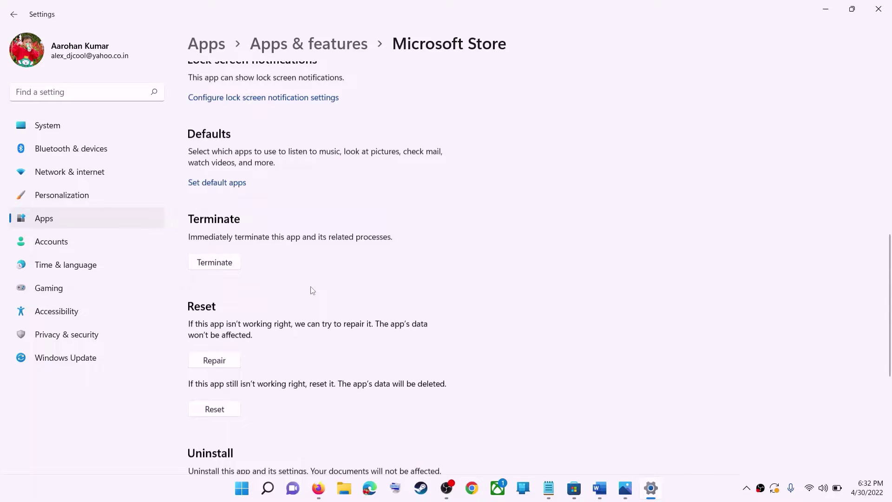
scroll(312, 291, "down", 3)
left_click(214, 229)
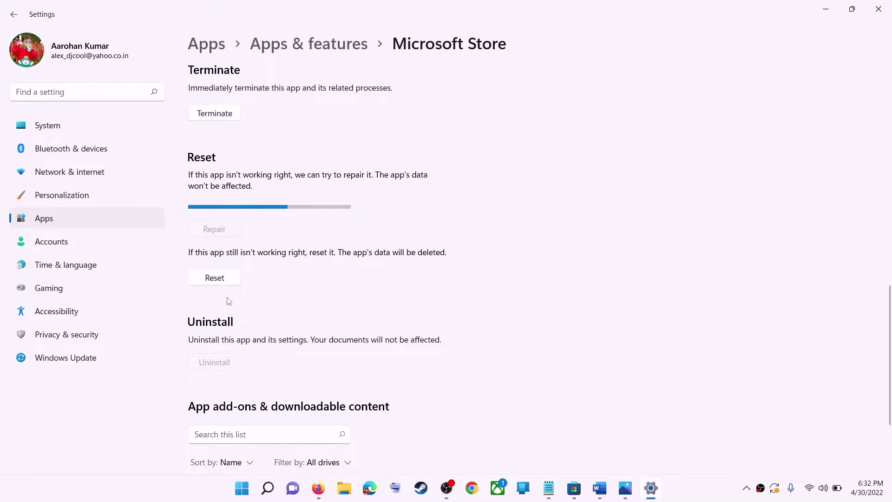
left_click(223, 280)
left_click(266, 250)
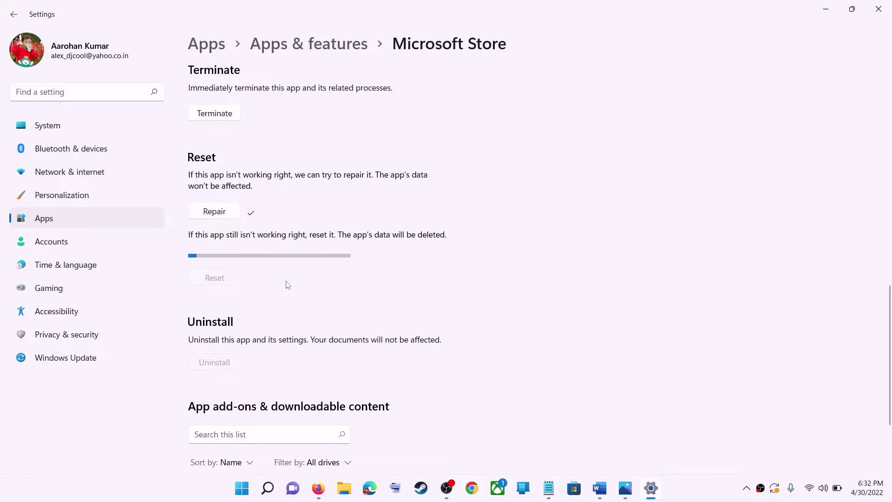
Step: Switch to the Word document and copy the full Get-AppxPackage PowerShell command under Step 4
left_click(600, 488)
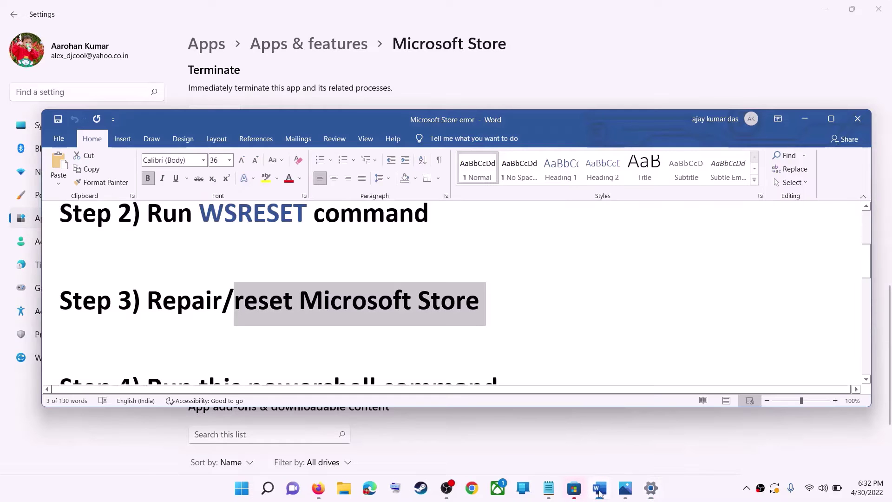
scroll(221, 305, "down", 3)
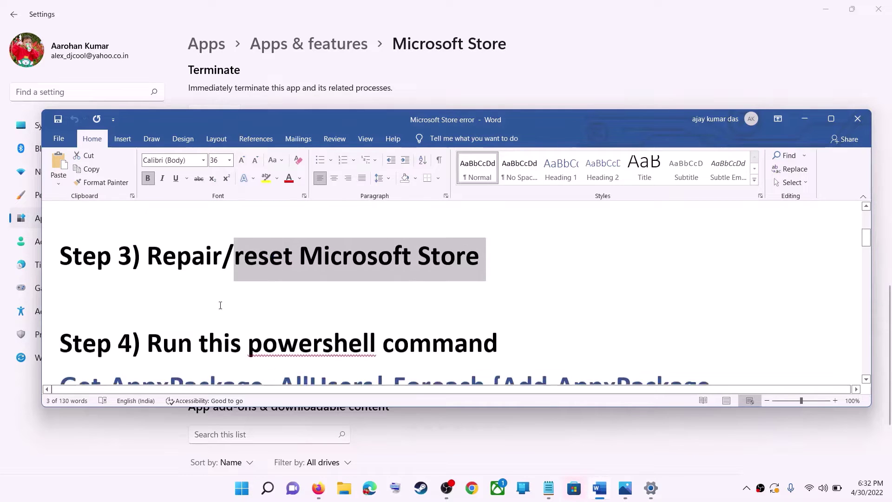
scroll(222, 306, "down", 2)
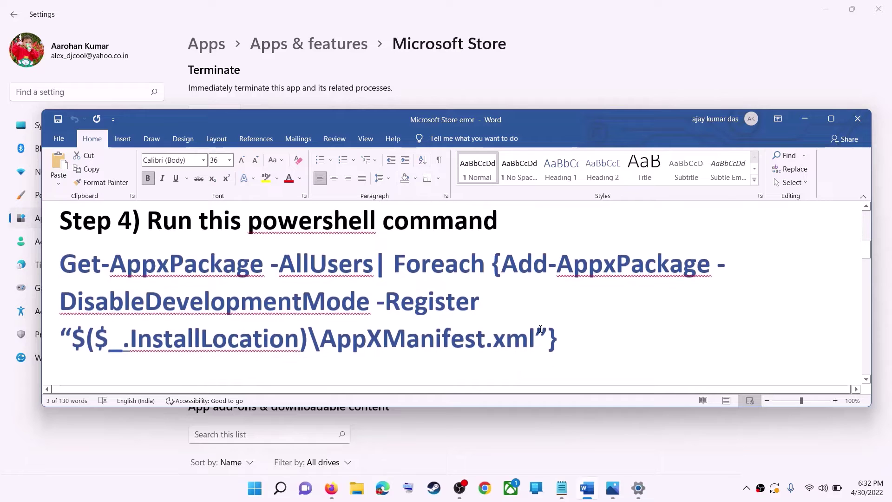
left_click_drag(567, 336, 60, 264)
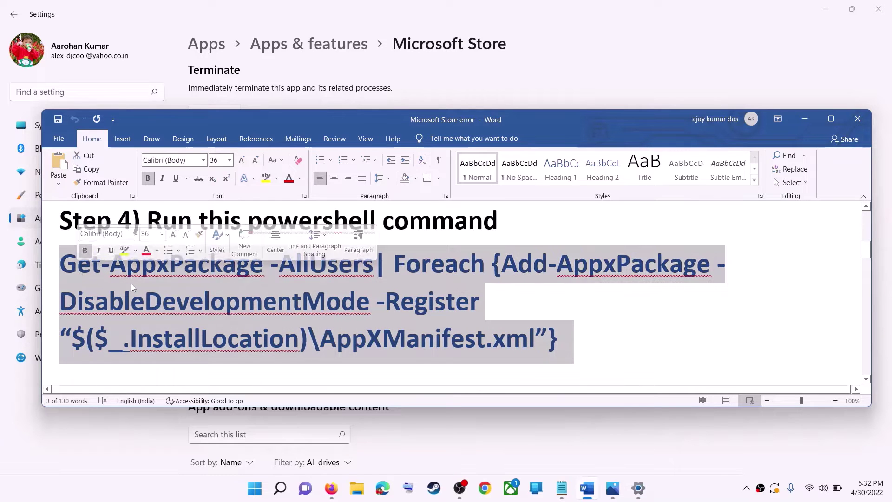
right_click(162, 298)
left_click(167, 303)
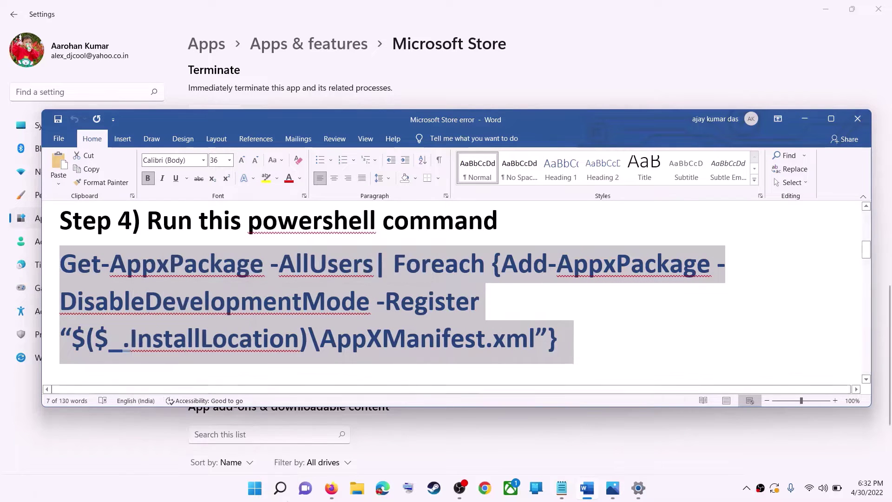
Step: Search Windows for "powershell", run Windows PowerShell as administrator, and allow it to make changes to the device
left_click(259, 496)
type("po")
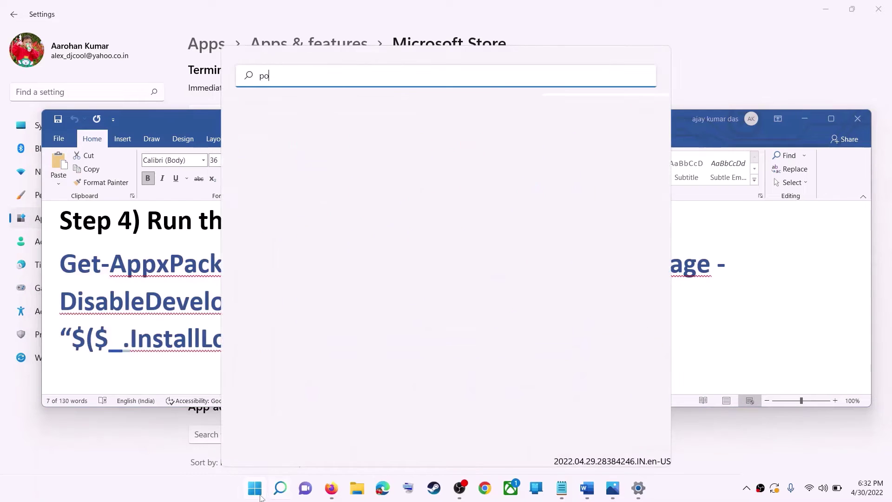
type("wershell")
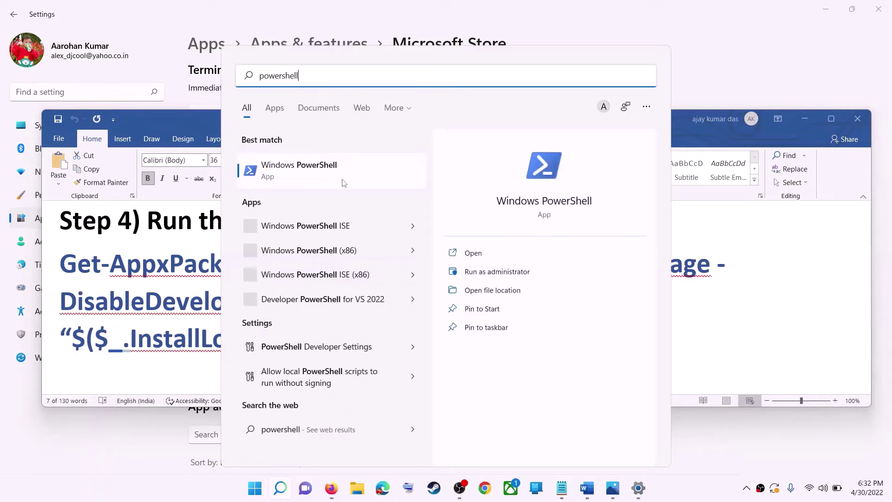
right_click(309, 176)
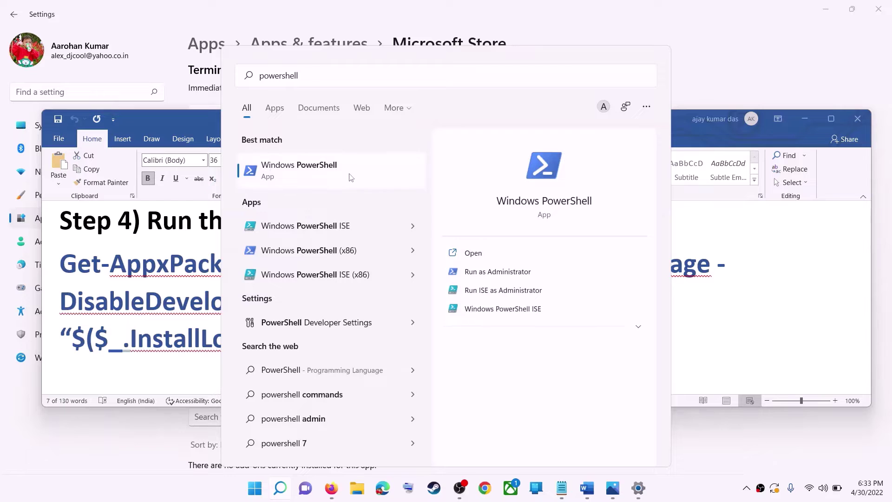
right_click(349, 176)
left_click(383, 187)
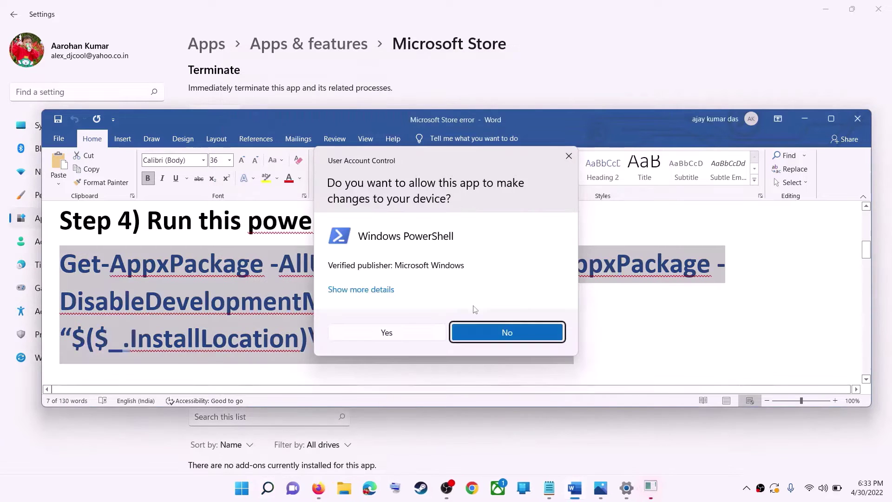
left_click(388, 331)
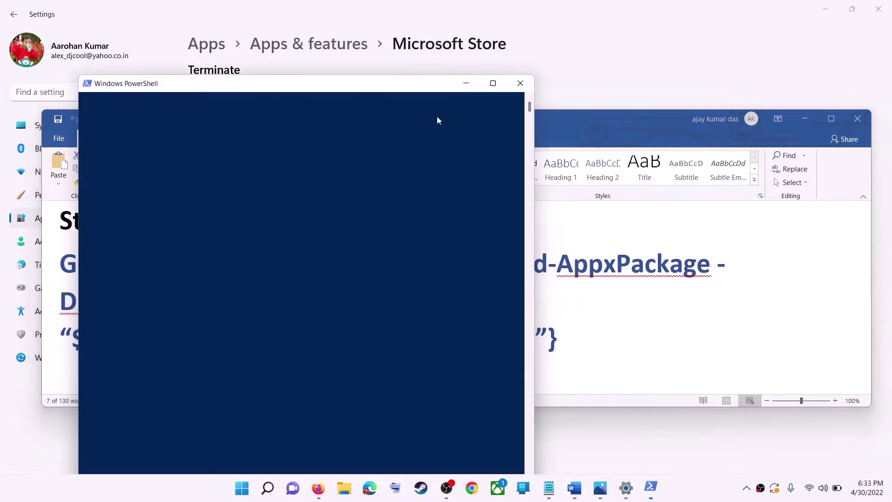
Step: Run the copied Get-AppxPackage re-registration command in the administrator PowerShell and close its window once it has run
key("ctrl+v")
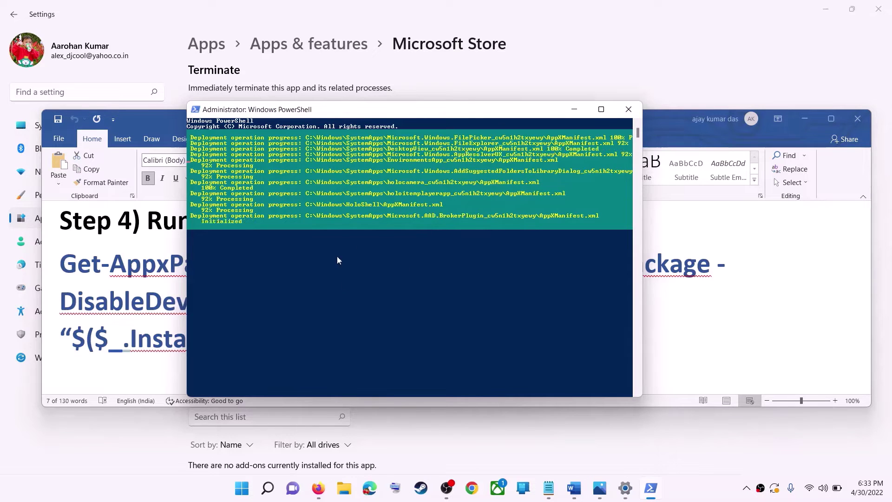
left_click(696, 490)
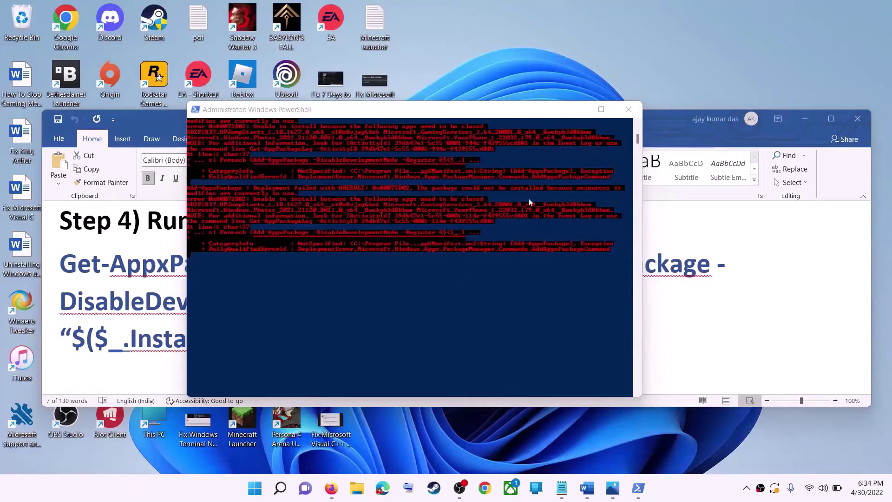
left_click(627, 110)
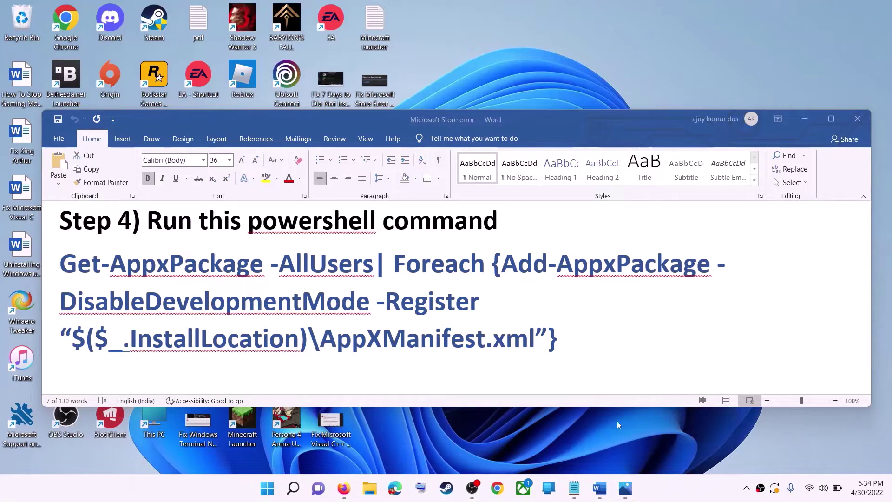
Step: Highlight the Step 4 command in the Word document and read on to Step 5 about deleting the Store's local cache files
triple_click(368, 296)
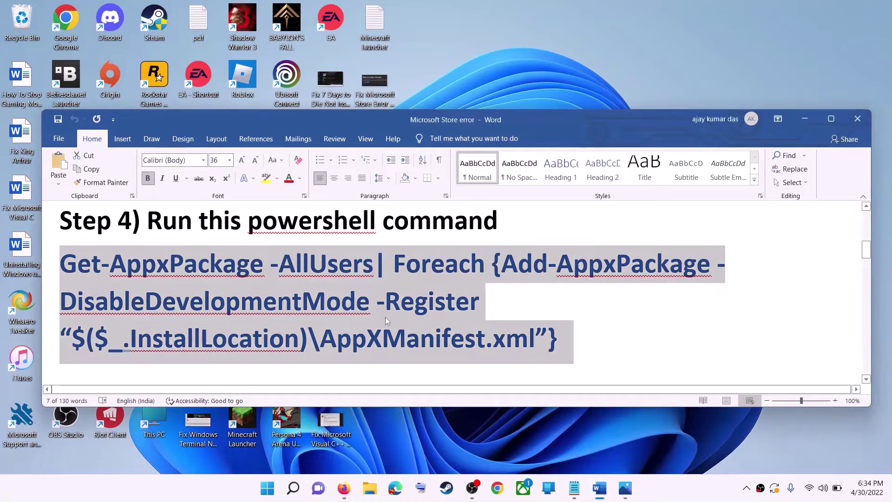
scroll(372, 297, "down", 5)
scroll(377, 297, "up", 1)
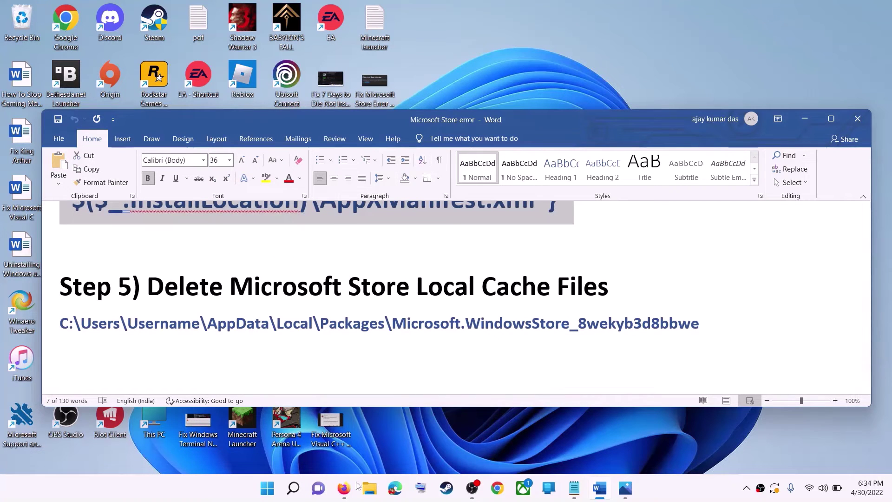
Step: Switch to File Explorer and open the Windows (C:) drive from This PC
left_click(370, 488)
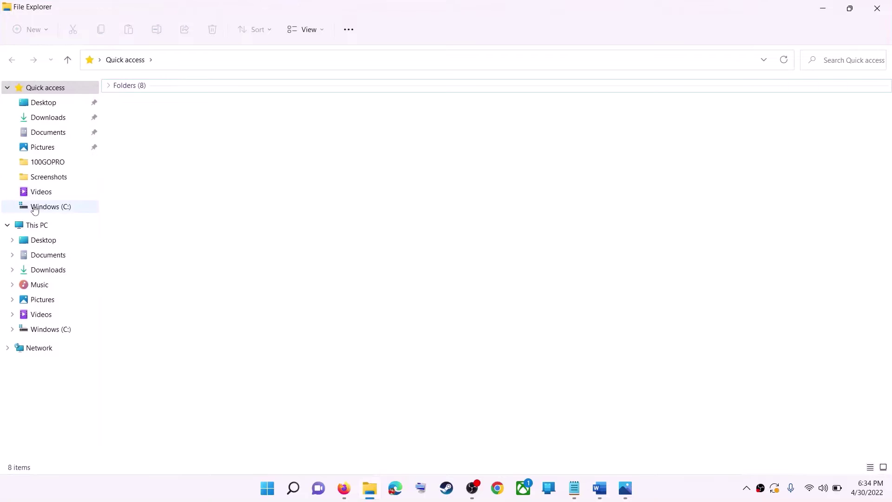
left_click(36, 206)
left_click(97, 226)
left_click(191, 199)
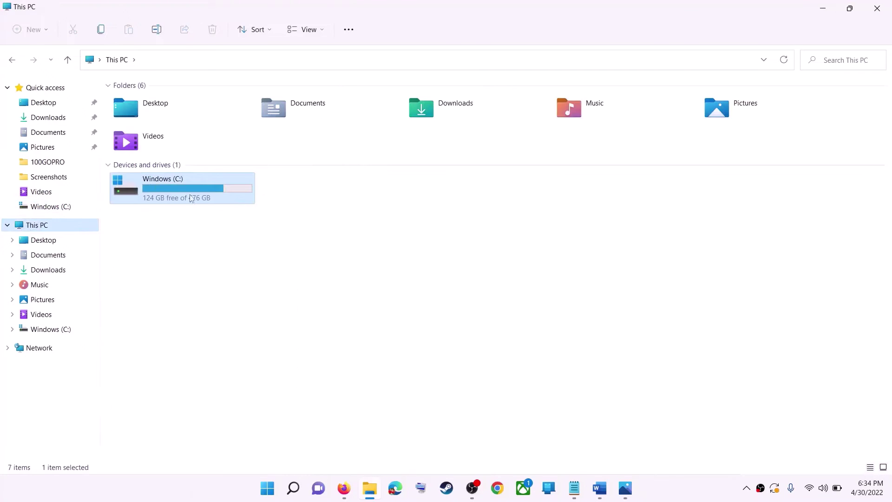
double_click(183, 197)
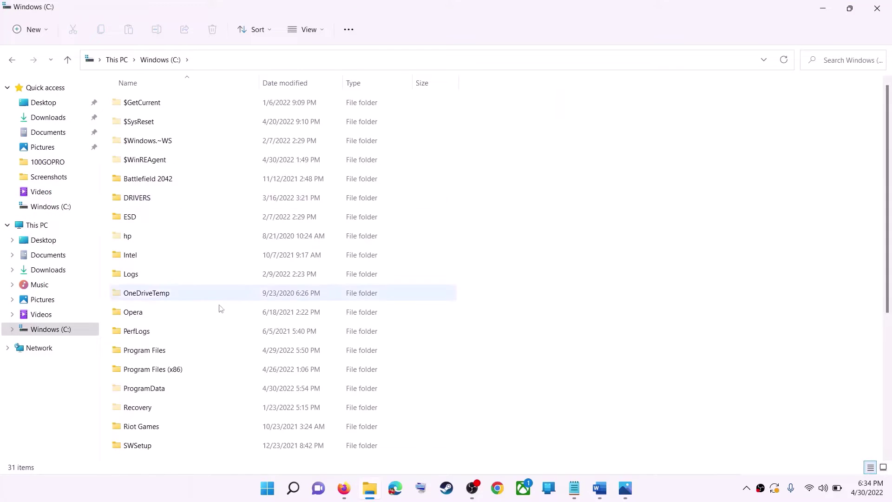
Step: Open the Users folder on the C: drive and enter the current user's profile folder
scroll(219, 325, "down", 5)
left_click(145, 308)
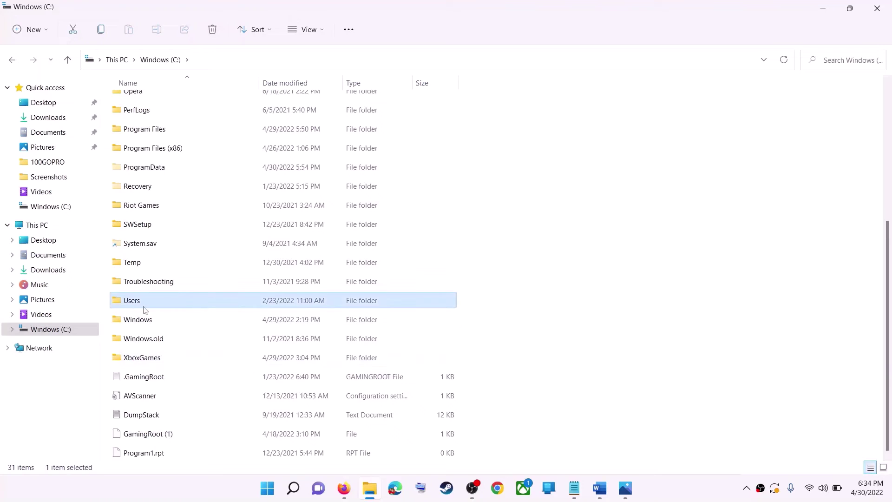
double_click(155, 303)
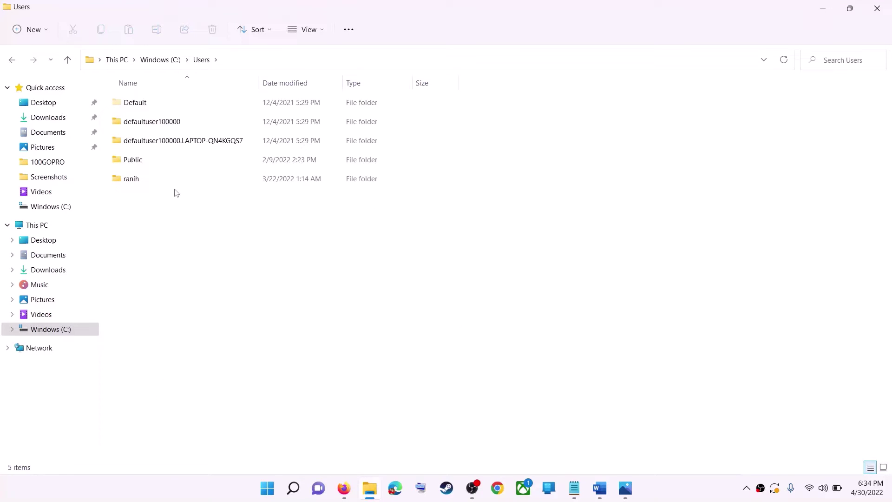
left_click(145, 183)
double_click(158, 183)
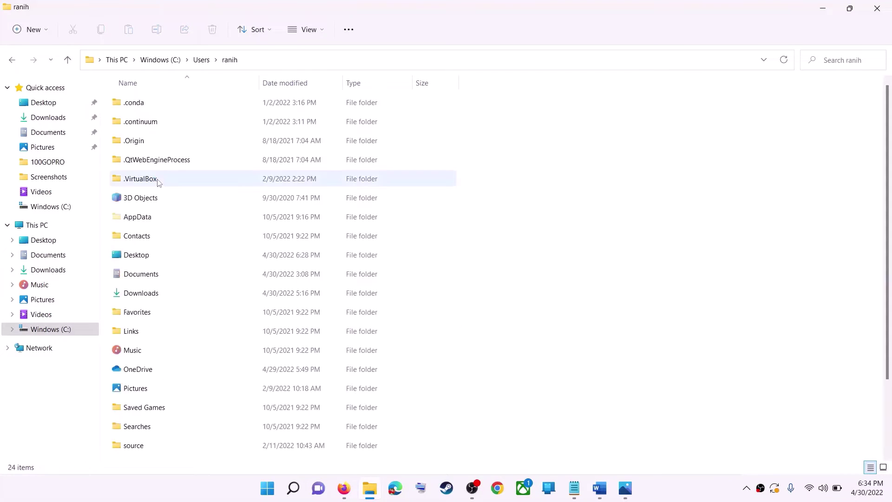
Step: Check the Hidden items display option that controls whether the AppData folder is shown in the profile folder
left_click(137, 220)
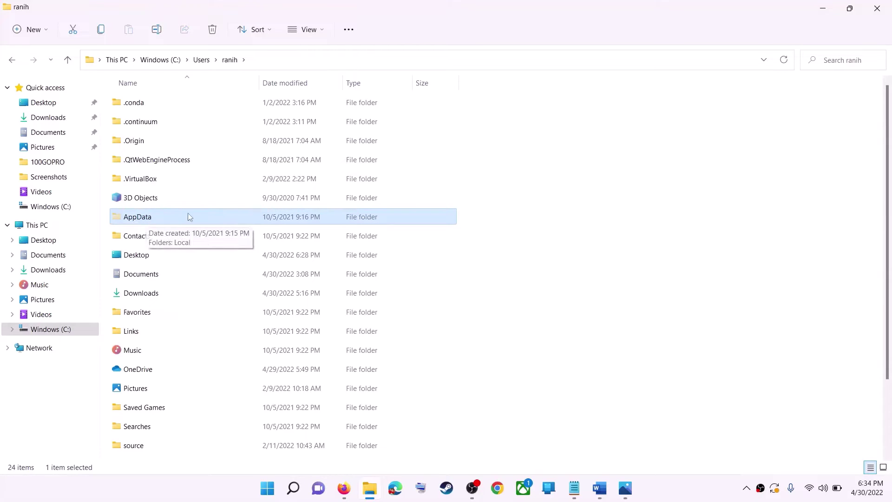
left_click(323, 34)
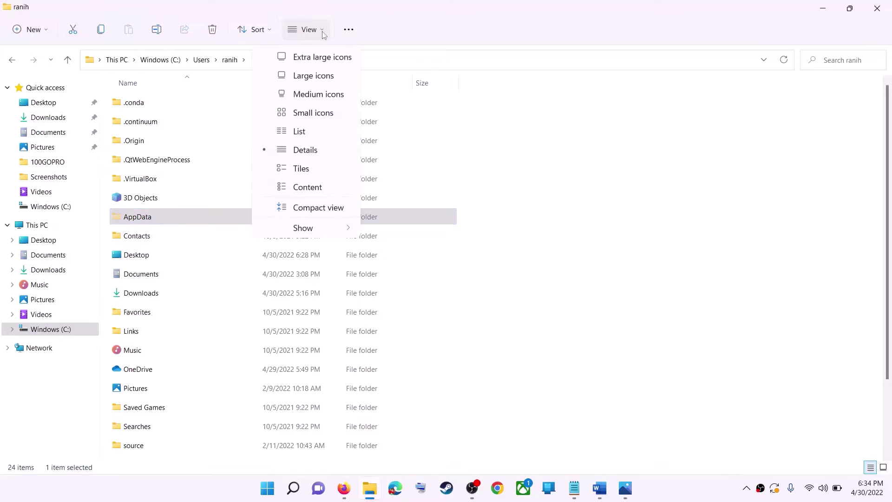
mouse_move(320, 229)
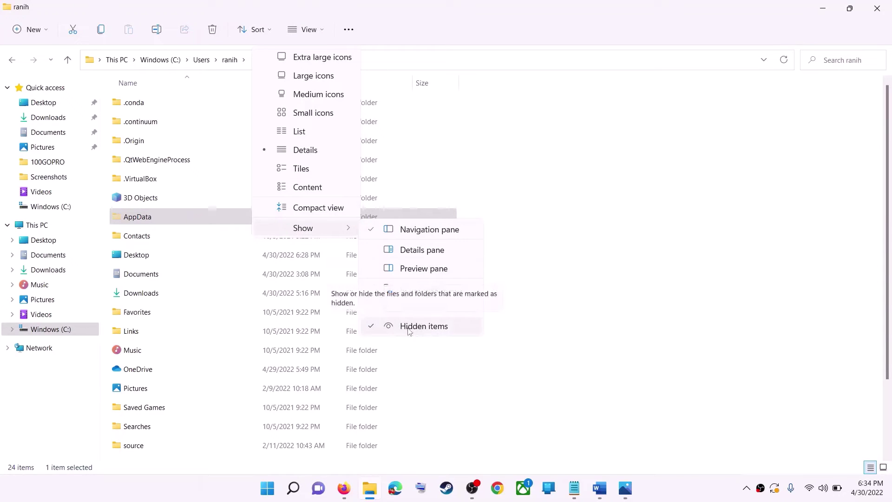
left_click(142, 221)
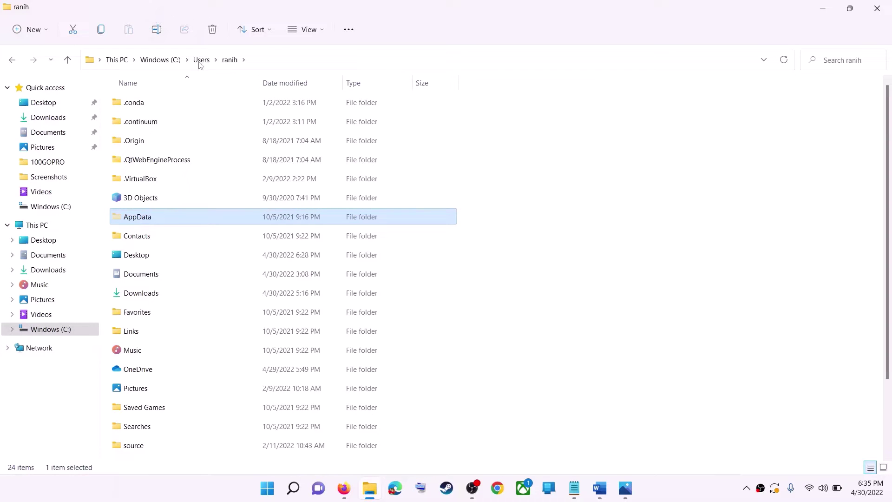
Step: Open the AppData folder, its Local subfolder, and the Packages folder inside it
double_click(165, 217)
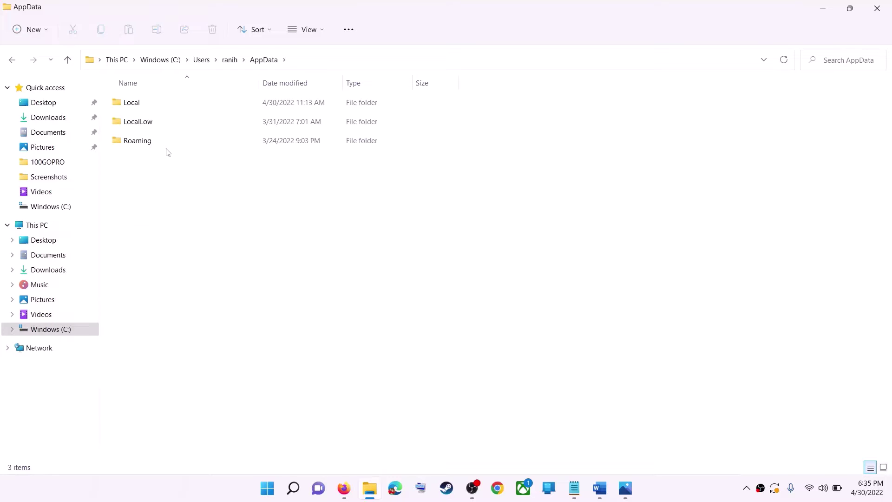
left_click(177, 109)
double_click(165, 107)
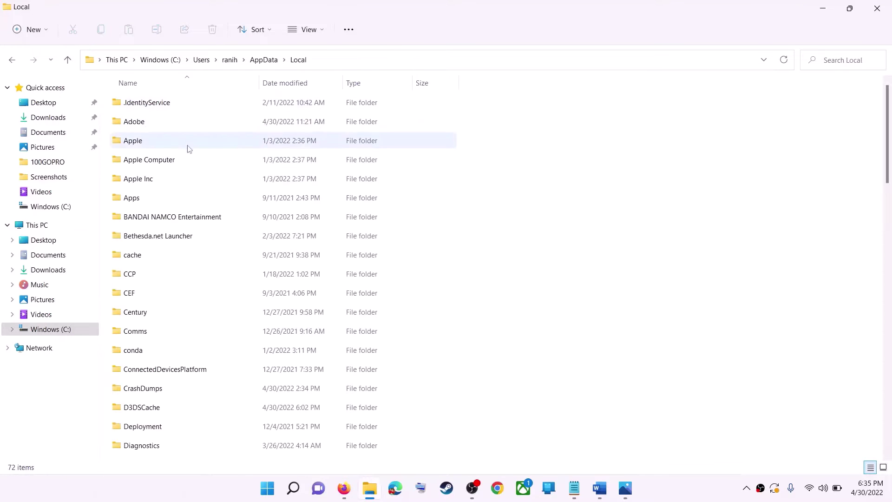
key("p")
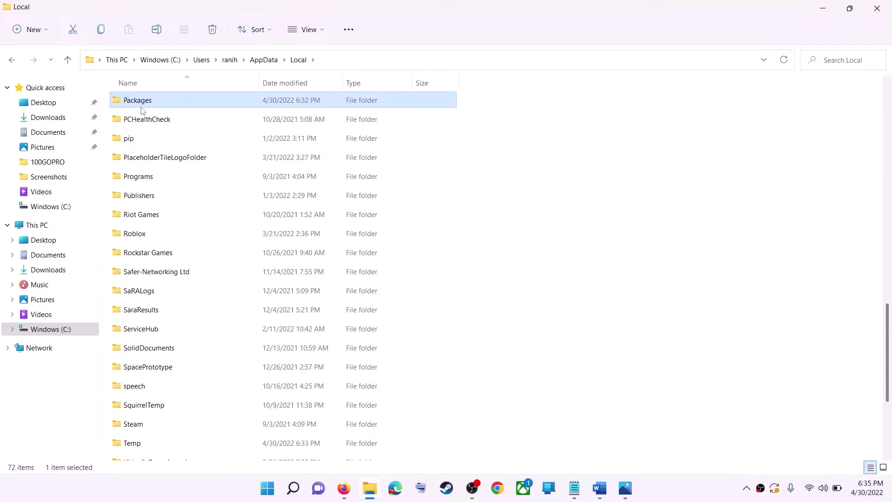
left_click(164, 104)
double_click(211, 103)
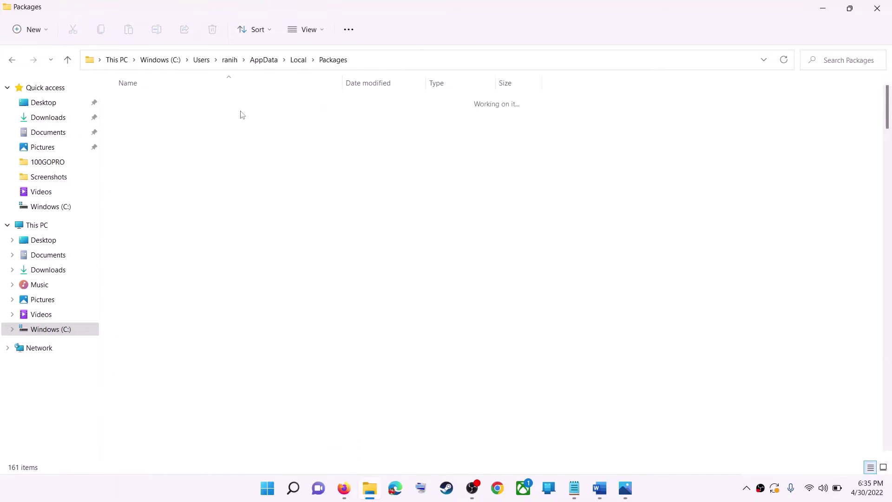
Step: Locate the Microsoft.WindowsStore_8wekyb3d8bbwe folder in Packages, comparing with the path in the Word document, and open it
scroll(264, 281, "down", 20)
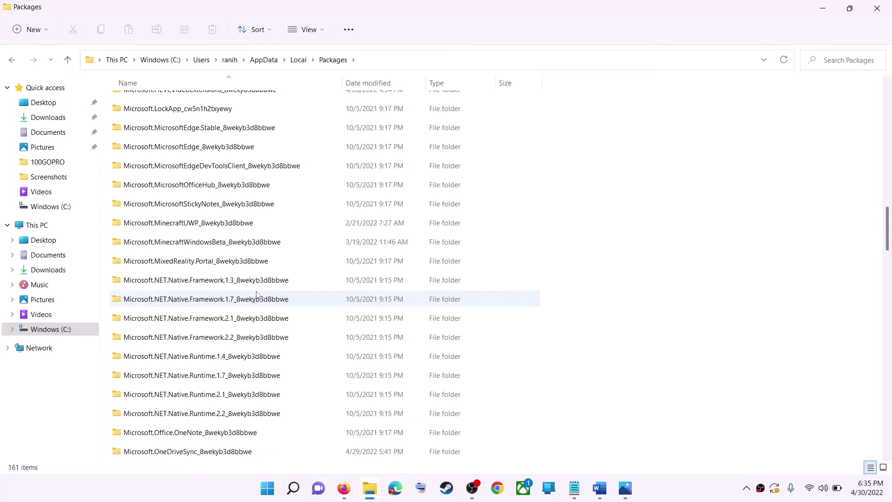
key("alt+Tab")
key("alt+Tab")
scroll(241, 318, "down", 12)
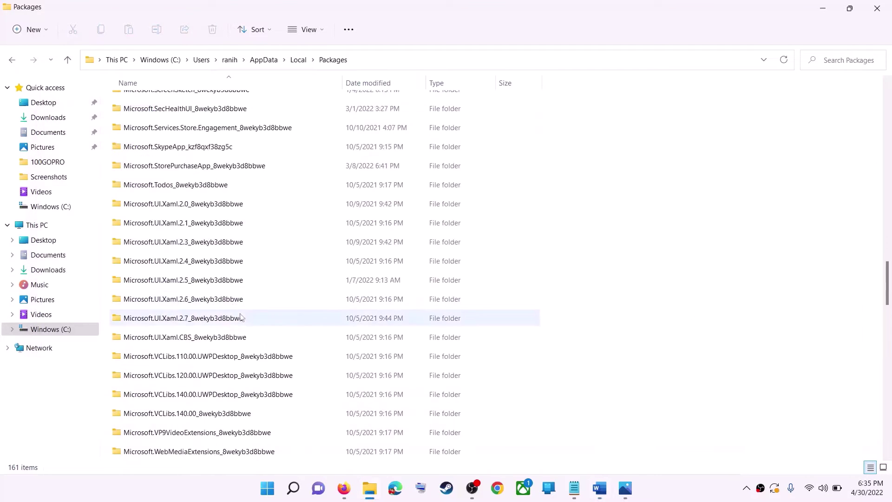
scroll(242, 318, "down", 3)
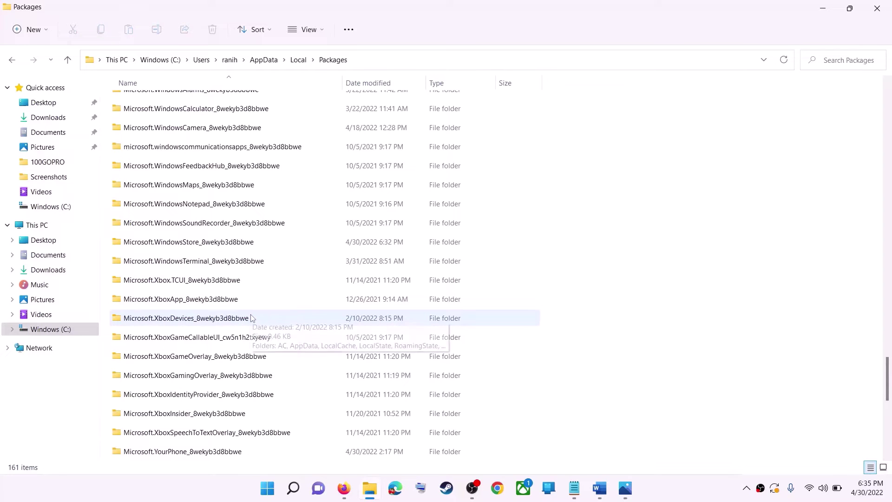
left_click(202, 248)
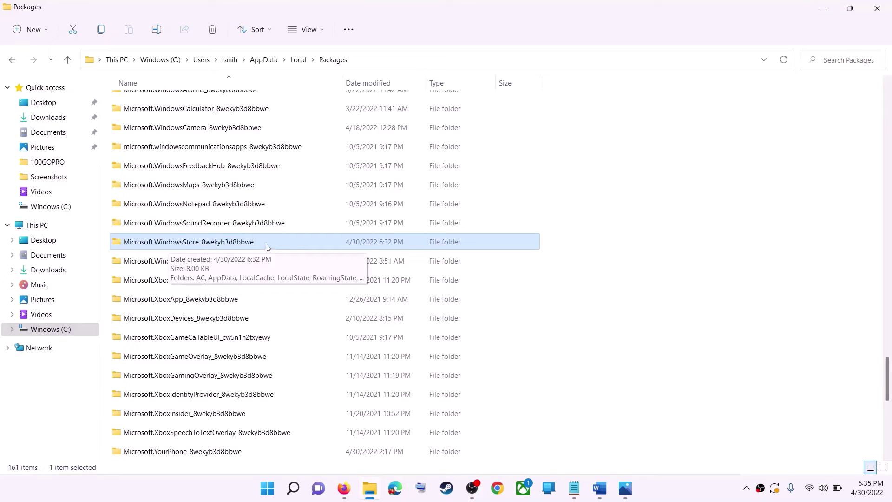
left_click(164, 244)
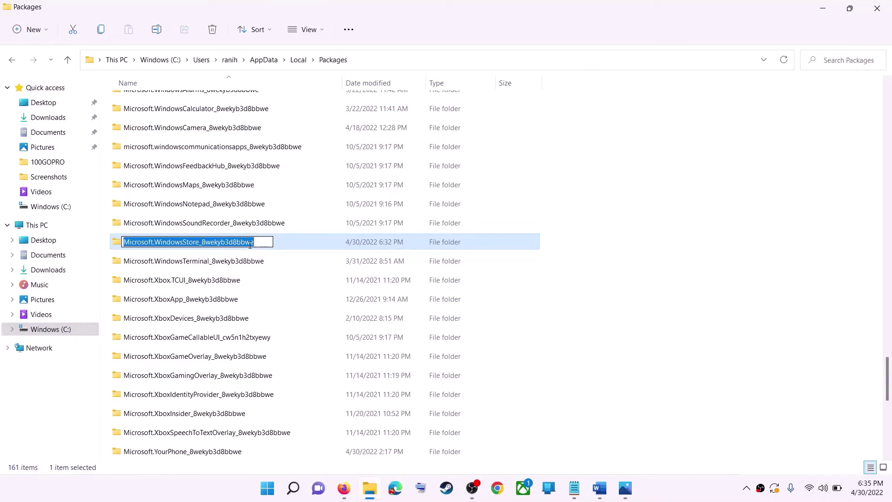
left_click(286, 242)
double_click(278, 241)
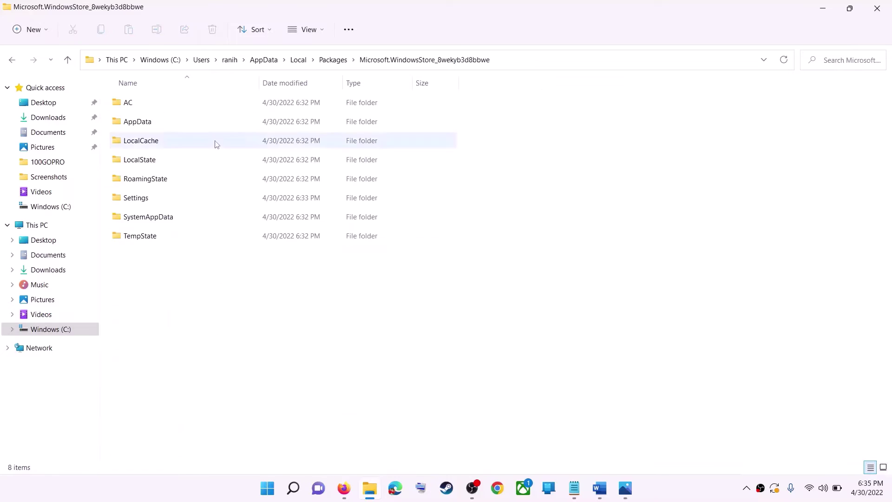
Step: Delete the LocalCache folder from the Microsoft.WindowsStore_8wekyb3d8bbwe folder
left_click(151, 145)
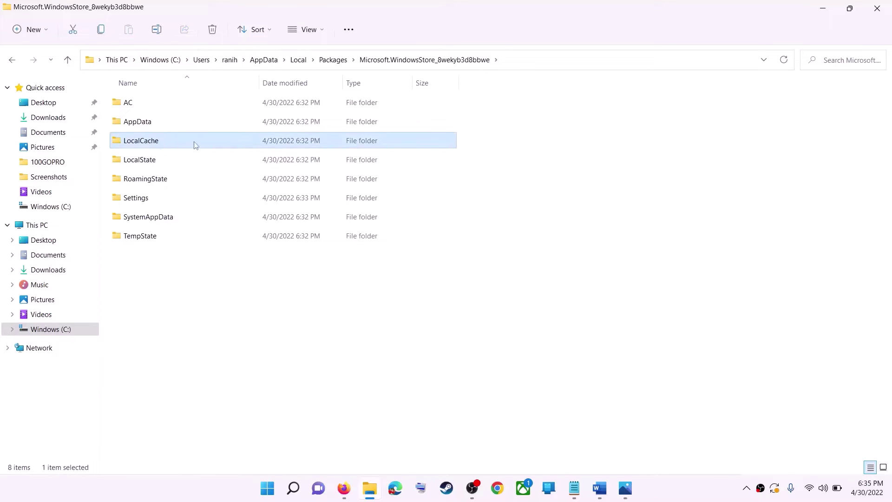
right_click(152, 148)
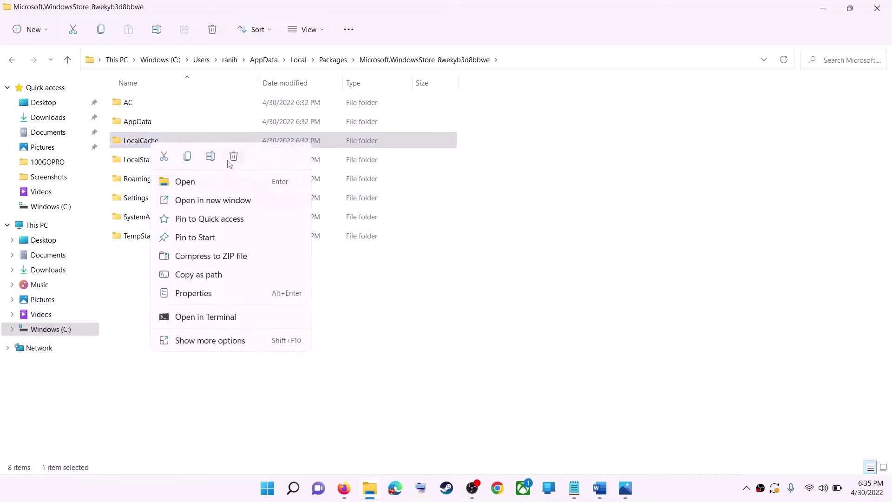
left_click(231, 159)
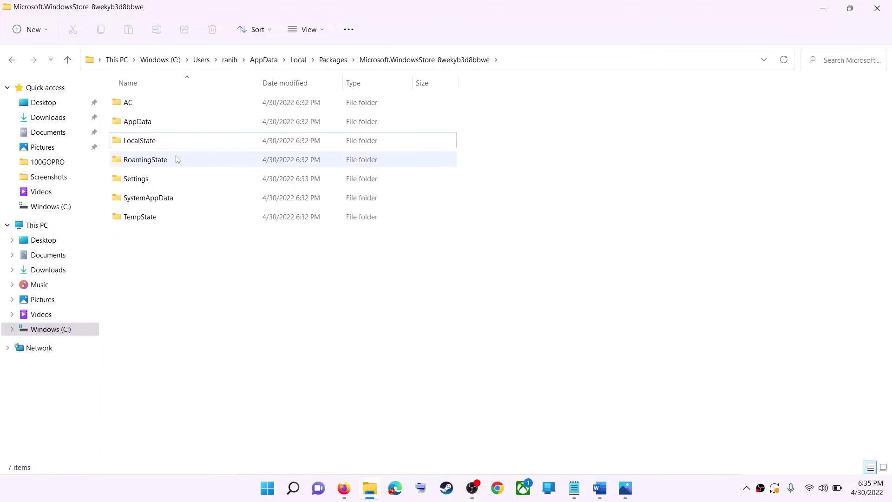
Step: View the Restart option among the Windows power options without restarting, and close the File Explorer window
left_click(268, 488)
left_click(589, 449)
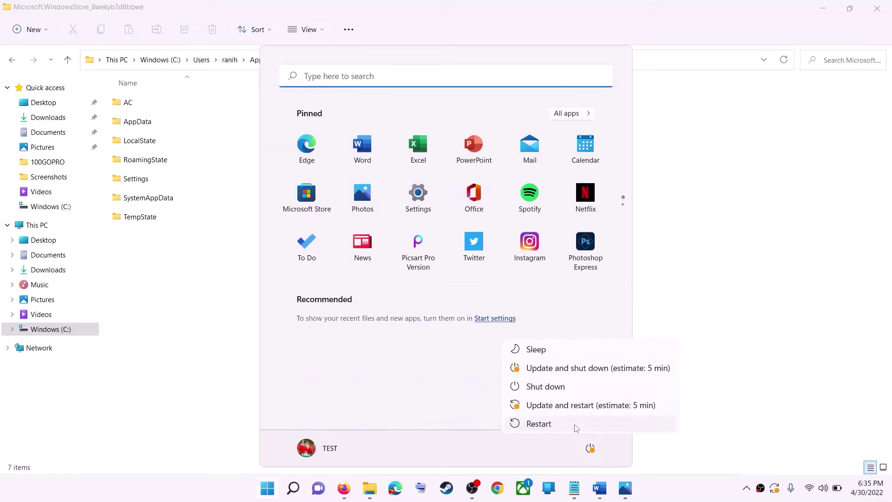
key("Escape")
left_click(748, 244)
left_click(877, 7)
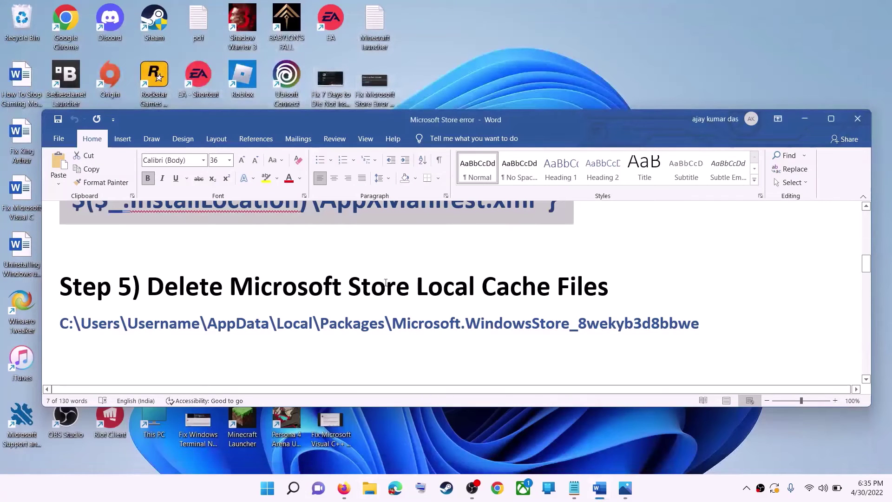
Step: Find Step 6 in the Word document and highlight its text "Get Updates in store library"
left_click(226, 309)
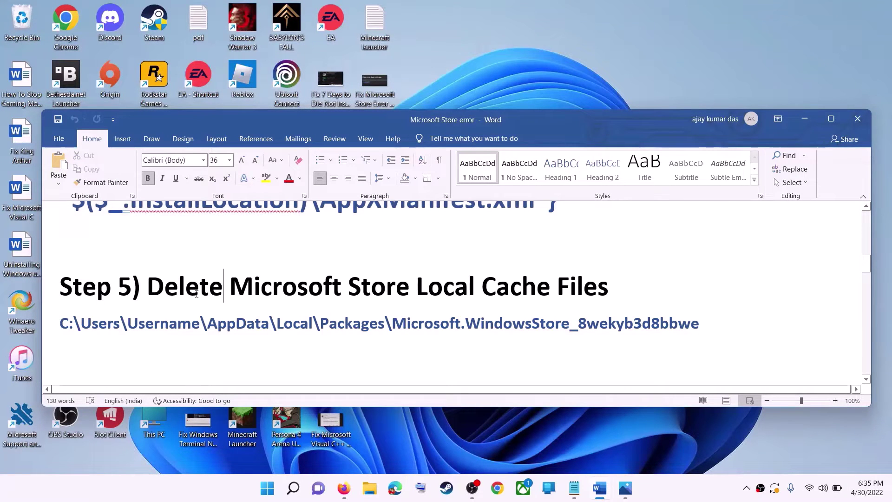
scroll(241, 293, "down", 3)
scroll(213, 293, "up", 1)
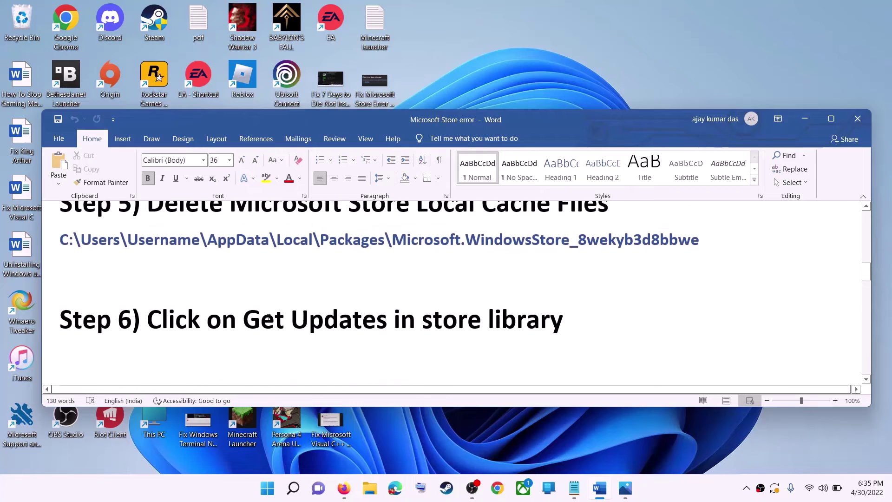
left_click_drag(269, 317, 590, 319)
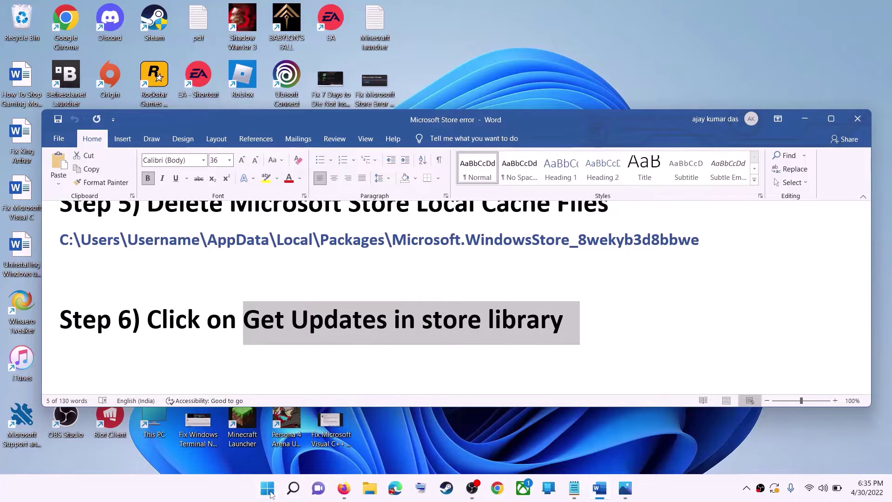
Step: Open the Microsoft Store Library to view the updates and downloads, and minimize the store window
left_click(269, 488)
type("store")
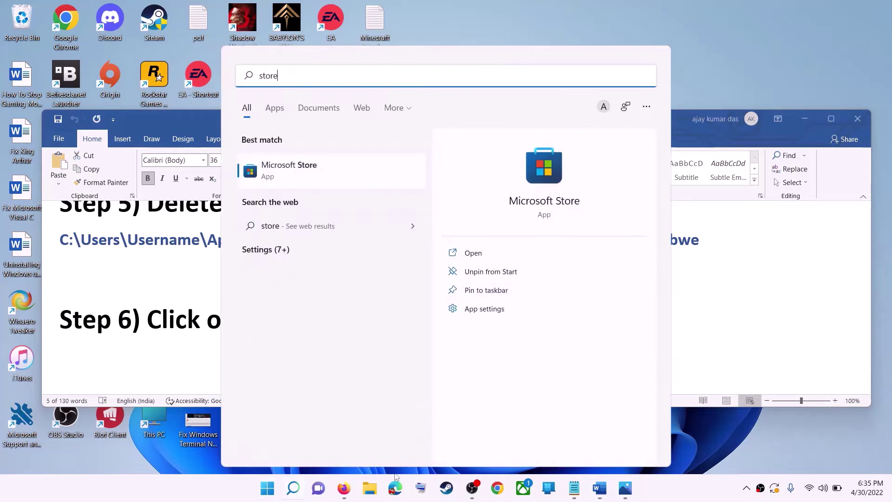
key("Return")
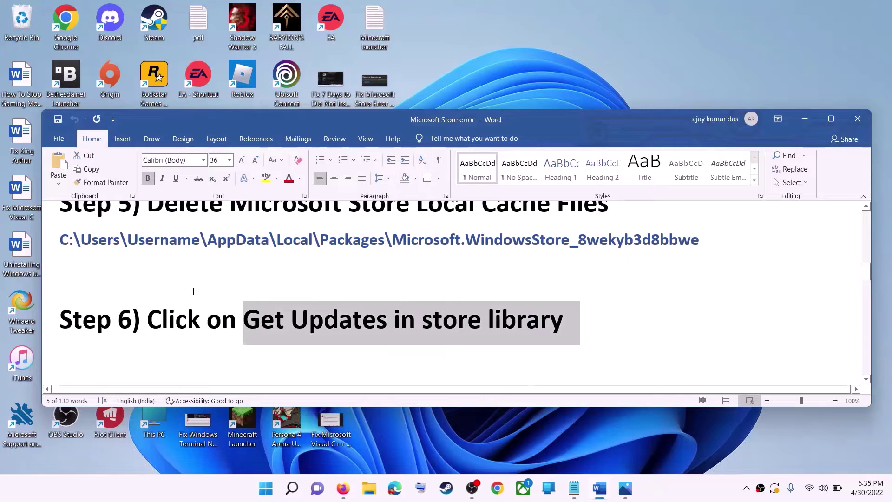
left_click(267, 488)
type("store")
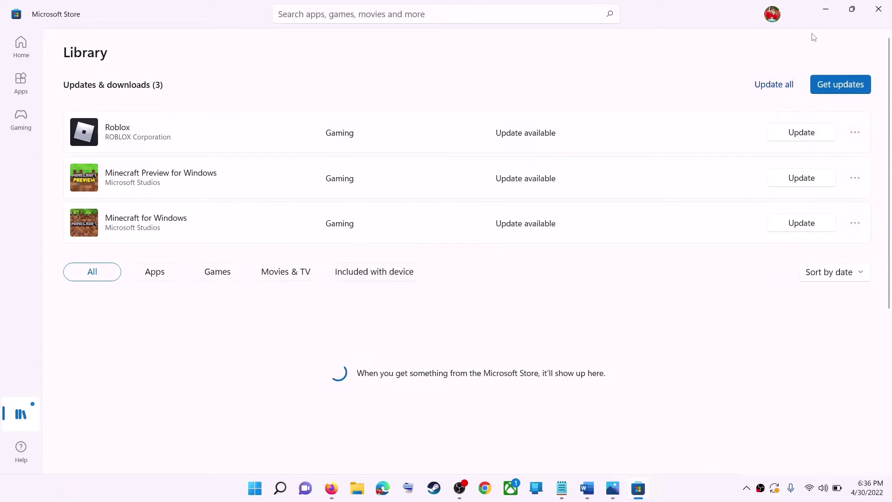
left_click(827, 11)
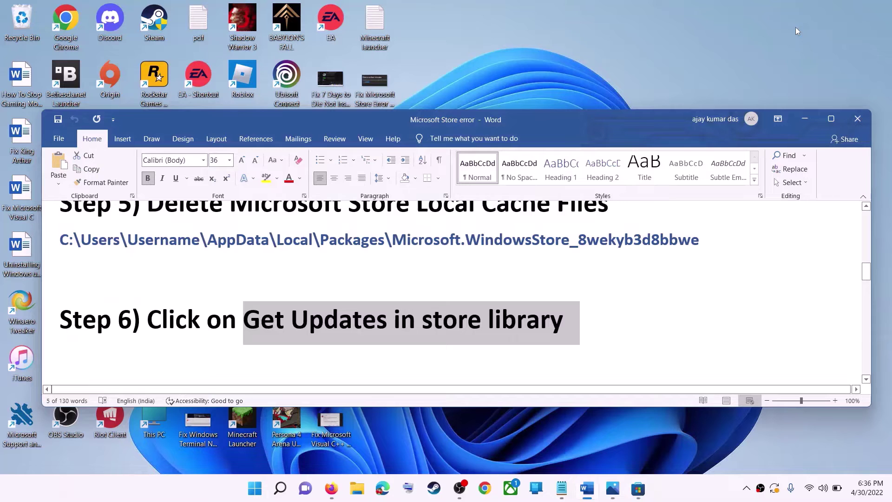
Step: Highlight "Start all these services" in Step 7 of the Word document and open the Windows Services console
left_click_drag(354, 320, 154, 321)
scroll(275, 323, "down", 5)
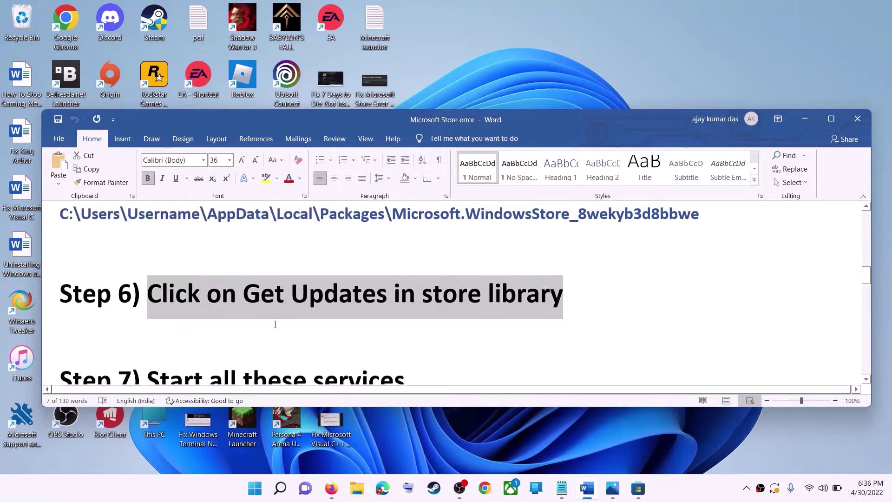
left_click_drag(169, 263, 404, 267)
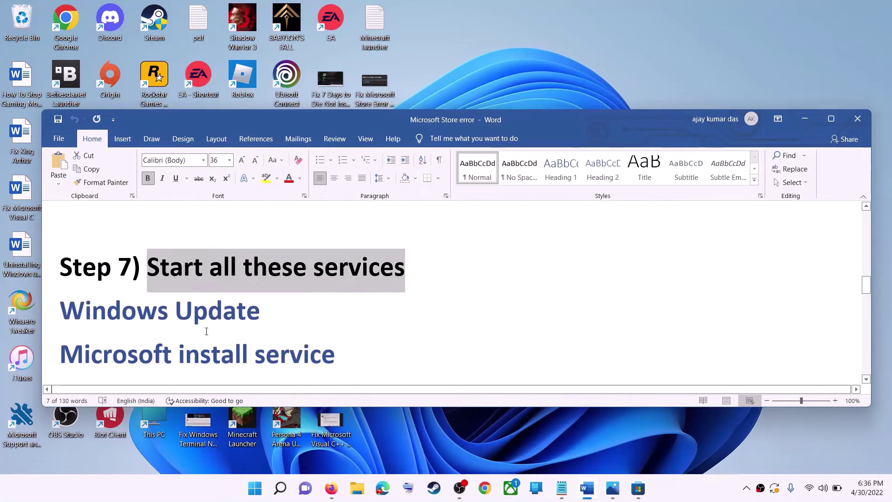
scroll(326, 288, "down", 1)
left_click(260, 496)
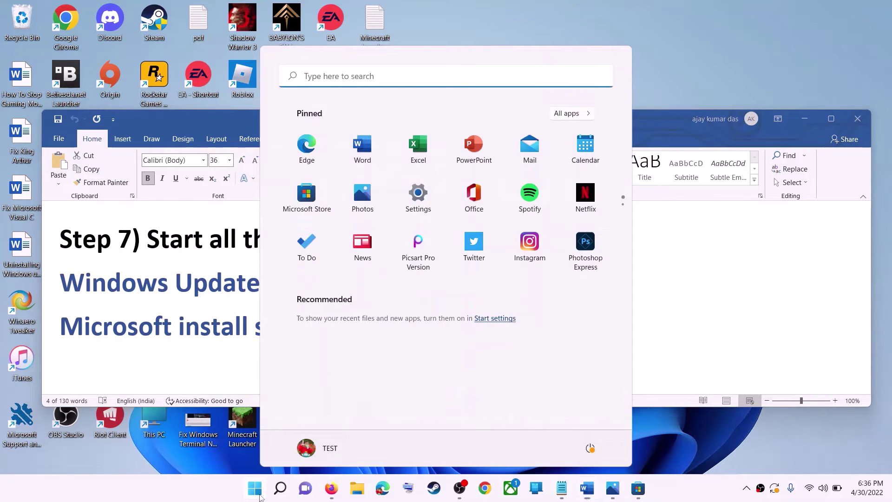
type("services")
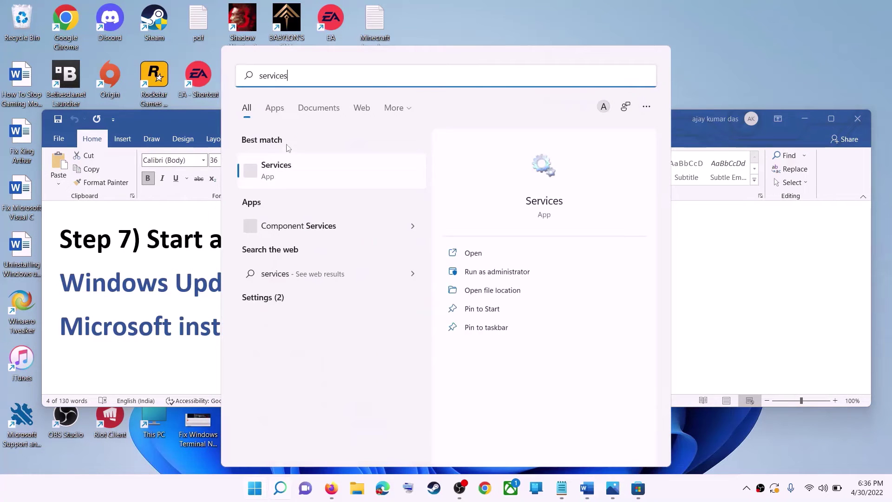
left_click(306, 173)
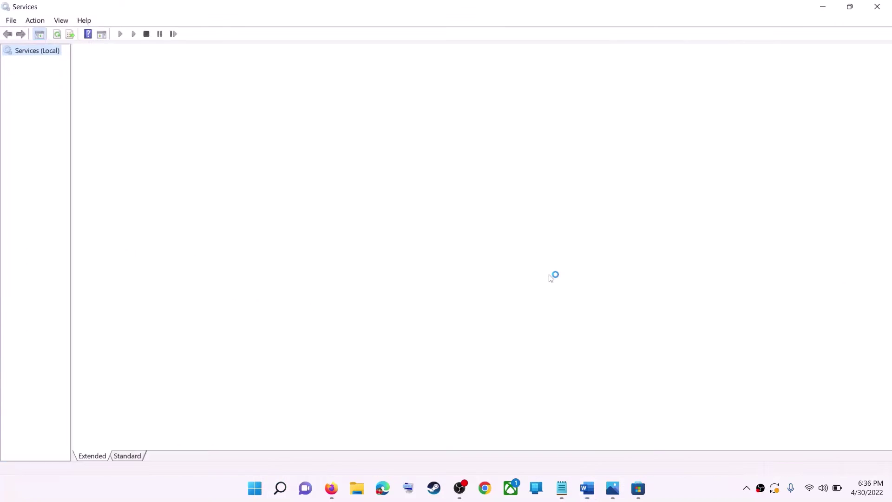
Step: Set the Windows Update service's startup type to Automatic and restart the service
left_click(292, 353)
key("w")
scroll(299, 381, "down", 6)
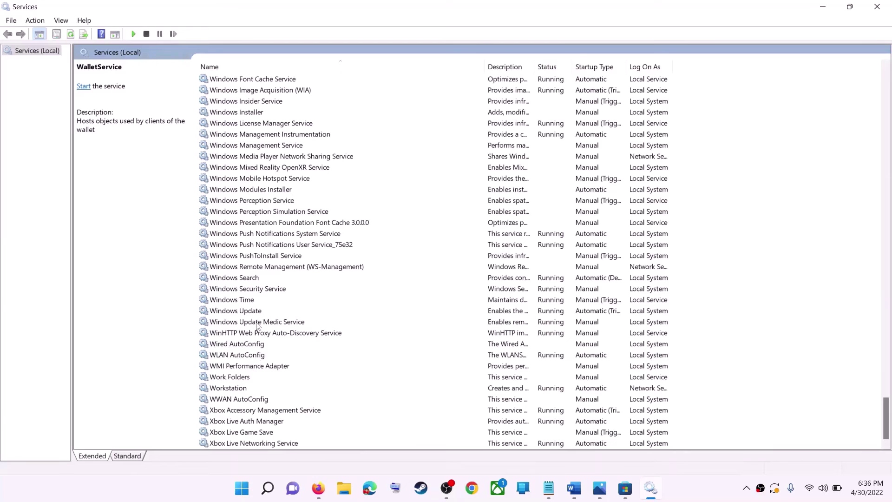
left_click(254, 314)
double_click(301, 315)
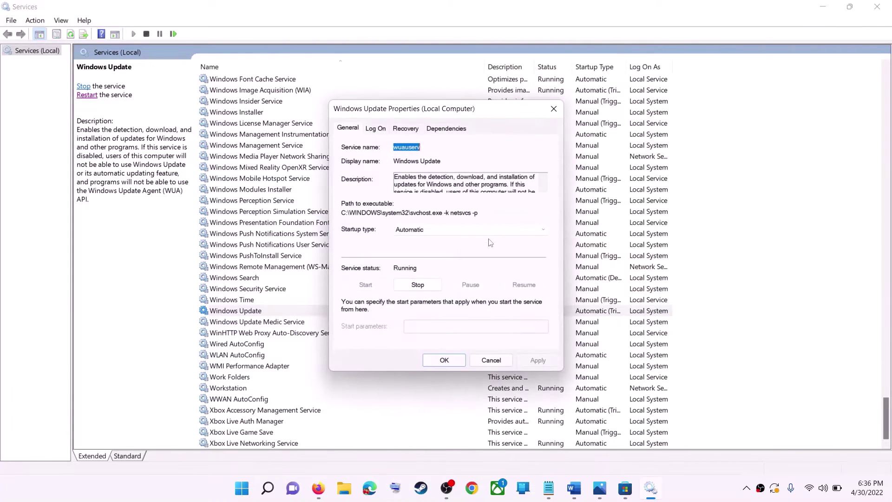
left_click(438, 230)
left_click(409, 247)
left_click(545, 363)
left_click(444, 361)
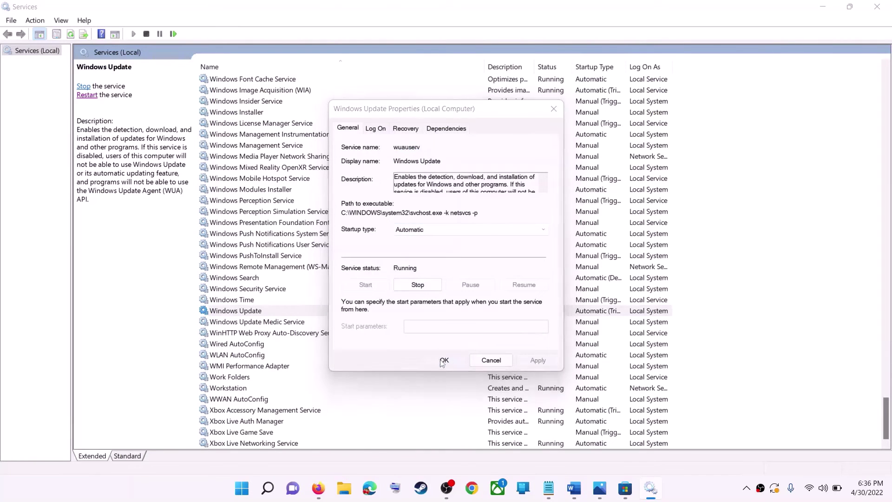
left_click(229, 312)
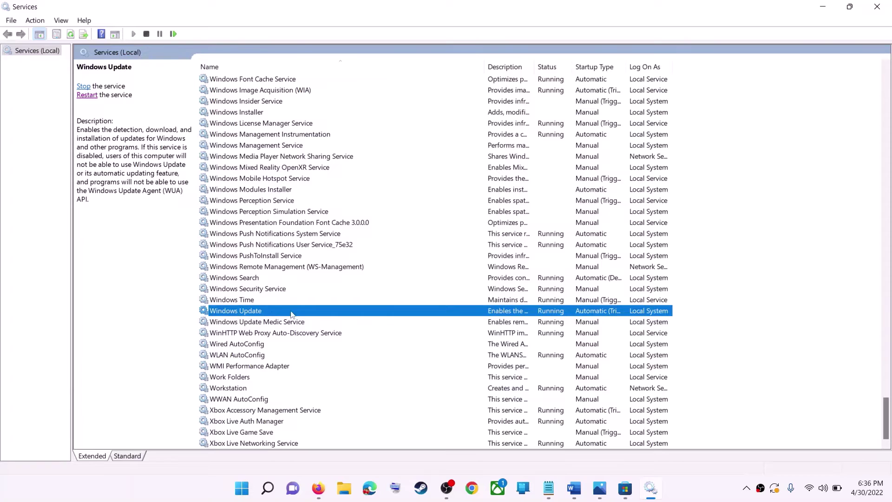
left_click(87, 95)
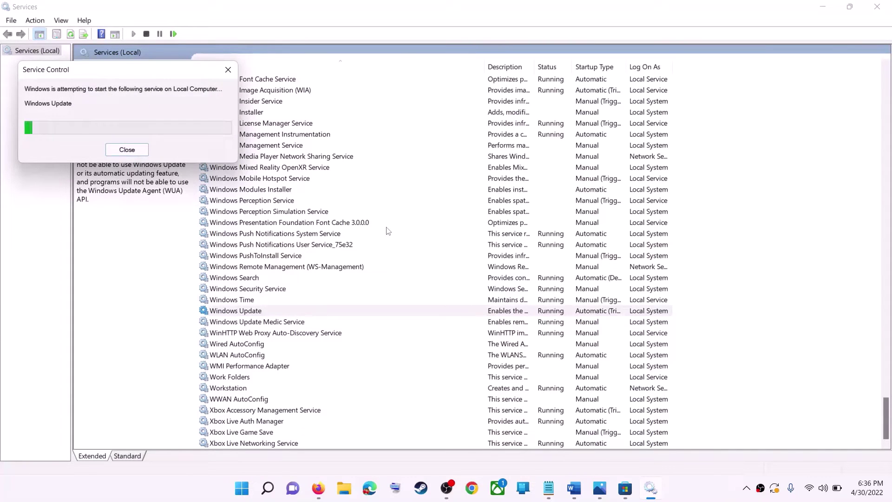
Step: Set the Microsoft Store Install Service's startup type to Automatic, restart the service, and close the Services console
left_click(287, 234)
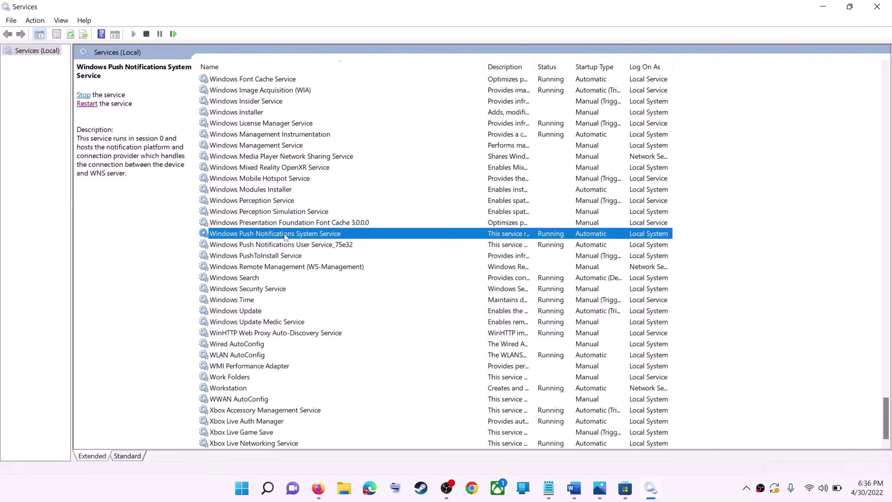
key("m")
left_click(271, 247)
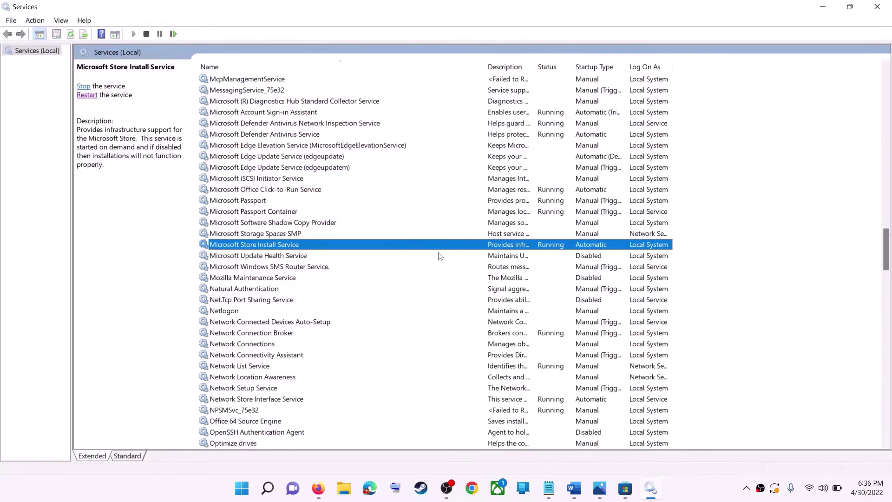
double_click(413, 250)
left_click(418, 230)
left_click(415, 248)
key("Tab")
key("Tab")
key("Tab")
key("Tab")
key("Tab")
key("Tab")
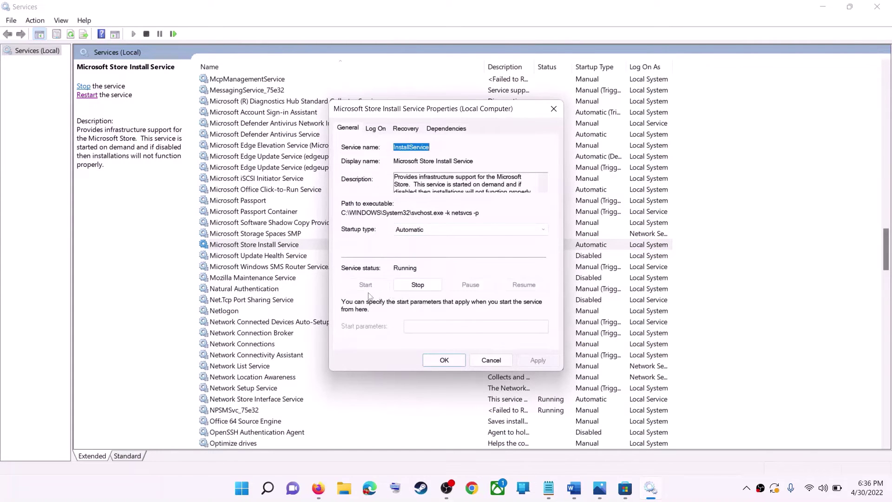
left_click(440, 360)
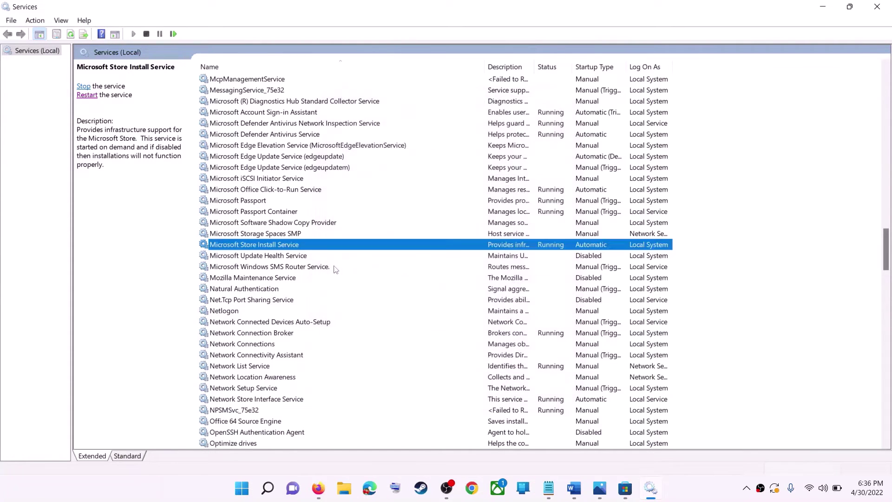
left_click(83, 95)
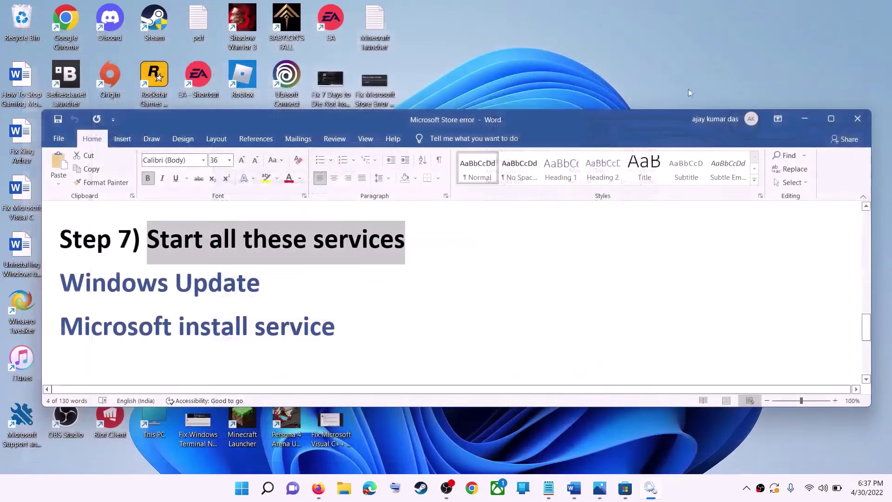
left_click(878, 6)
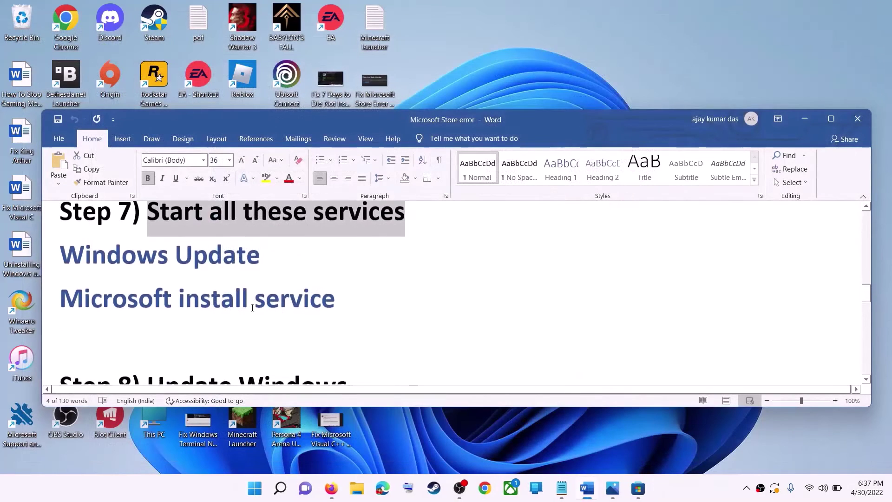
Step: Highlight "Update Windows" in Step 8 of the Word document, and view the Windows Update page in Settings
scroll(253, 309, "down", 3)
scroll(252, 299, "up", 1)
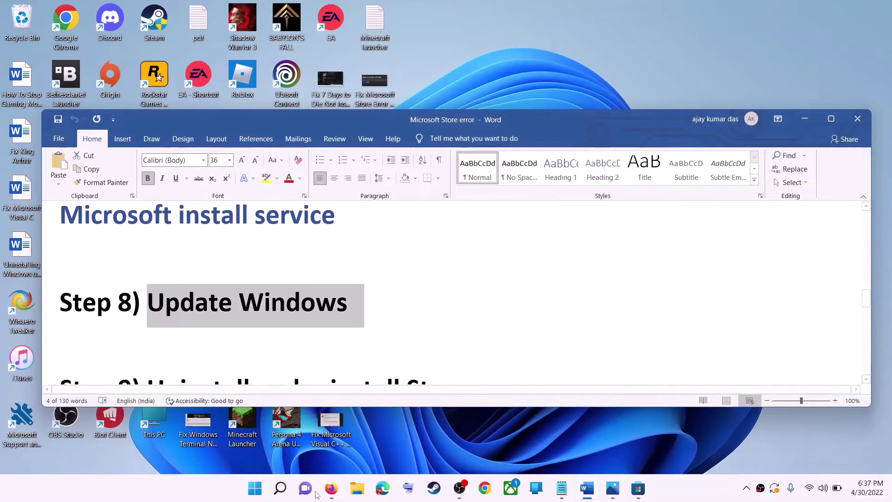
left_click(254, 488)
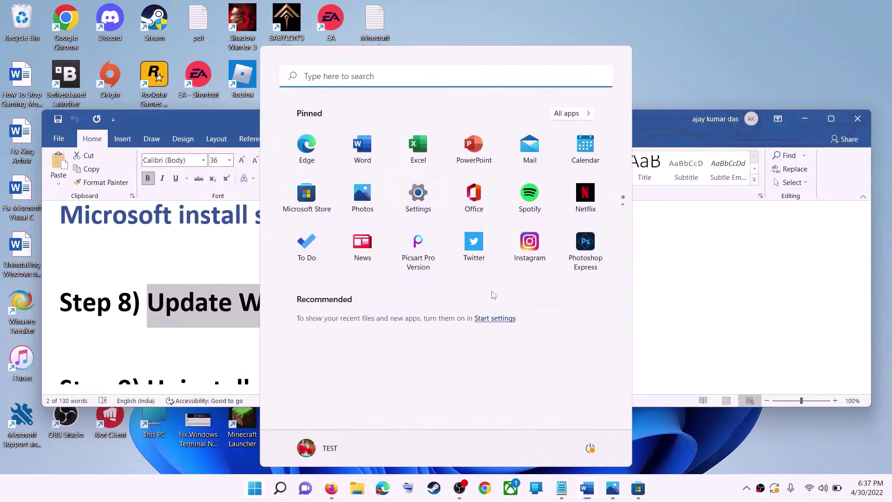
left_click(417, 203)
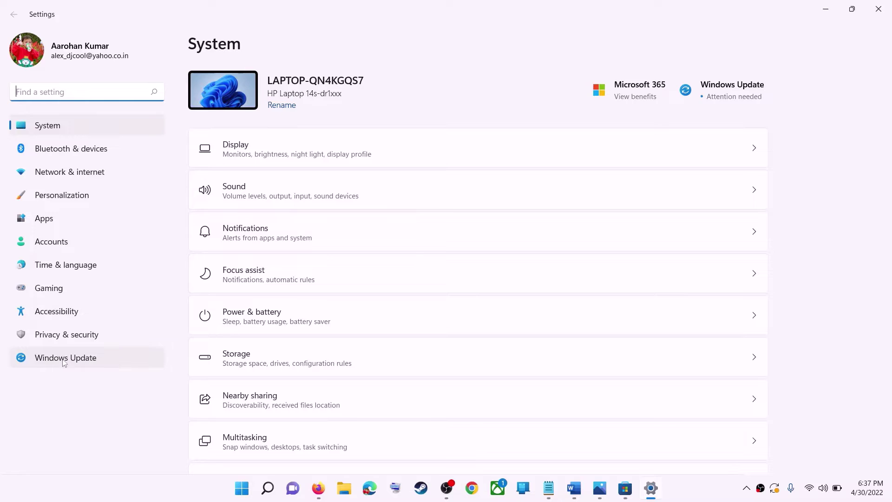
left_click(73, 361)
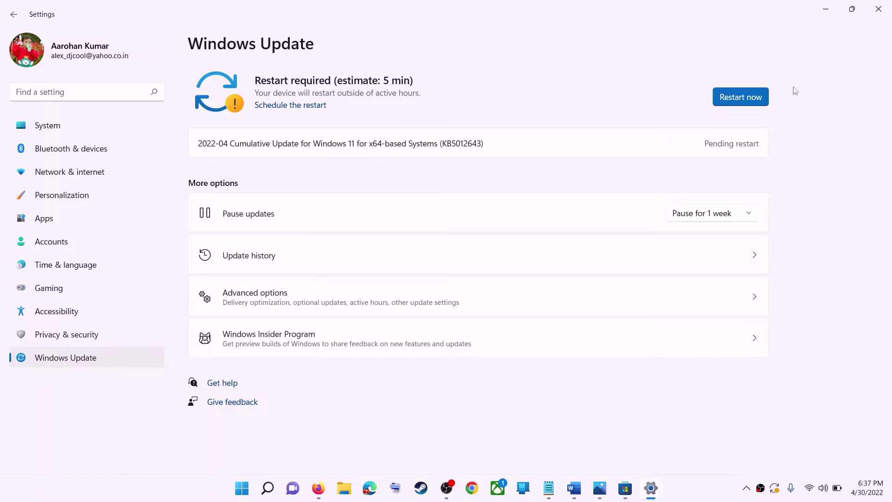
left_click(826, 9)
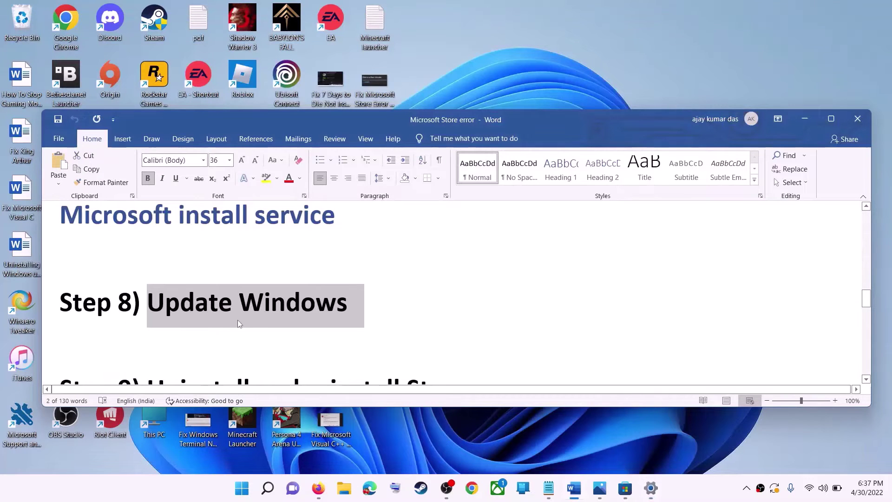
Step: Copy the command "Get-AppxPackage -allusers *WindowsStore* | Remove-AppxPackage" from Step 9 of the Word document
scroll(269, 305, "down", 3)
scroll(236, 331, "down", 2)
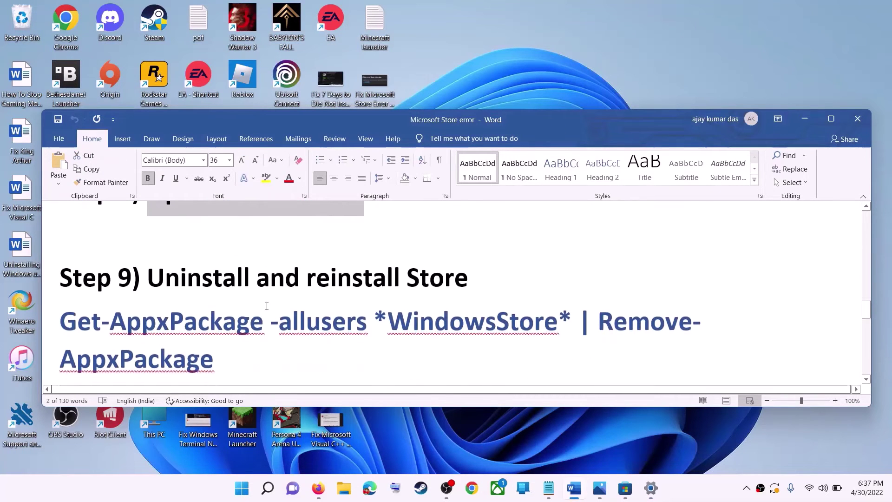
left_click_drag(236, 331, 59, 290)
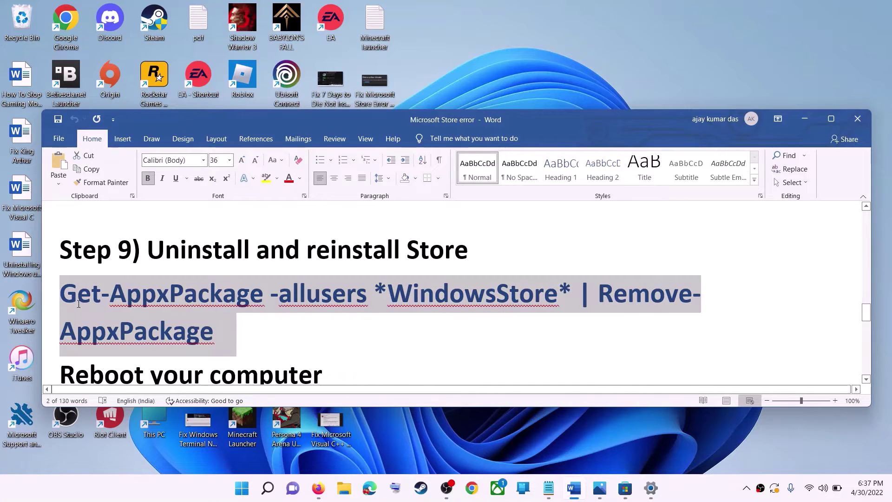
right_click(134, 313)
left_click(179, 174)
Step: Search for PowerShell and open Windows PowerShell as administrator, allowing the elevation
left_click(242, 489)
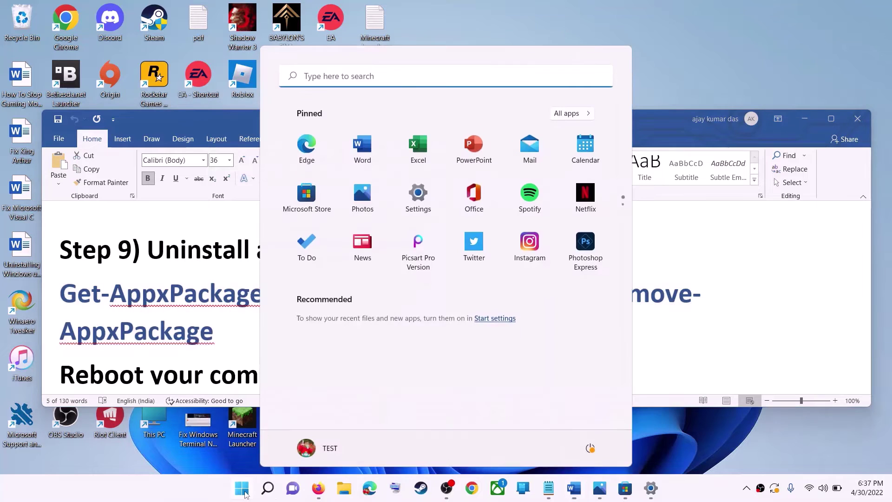
type("powe")
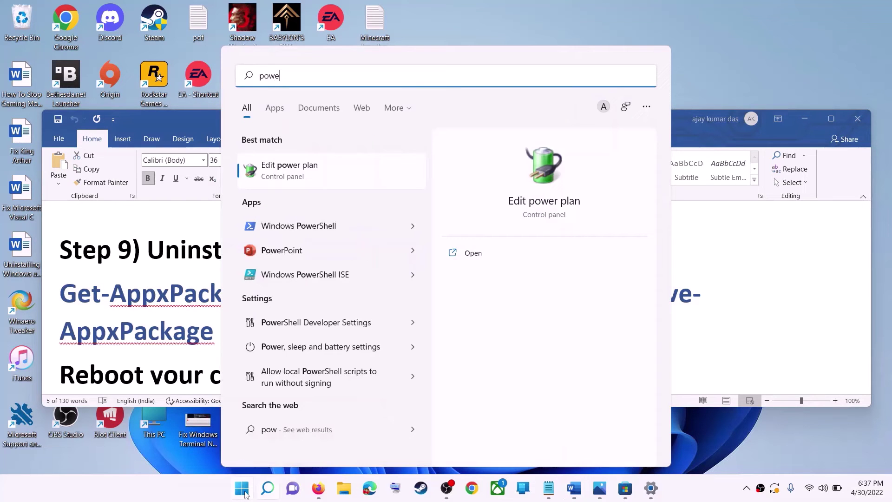
type("rshell")
right_click(288, 174)
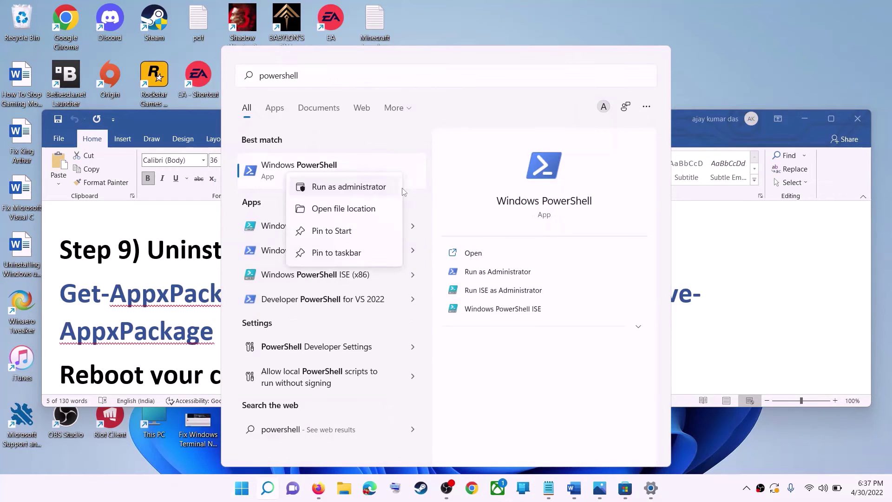
left_click(362, 192)
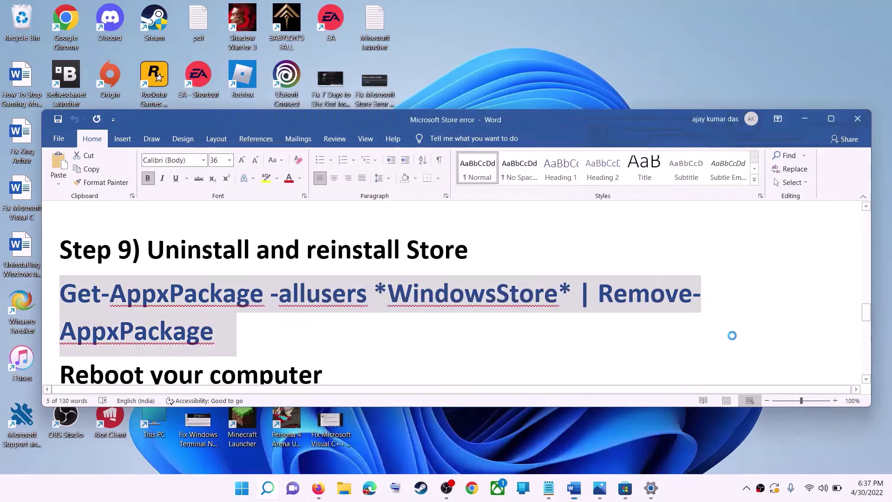
left_click(377, 332)
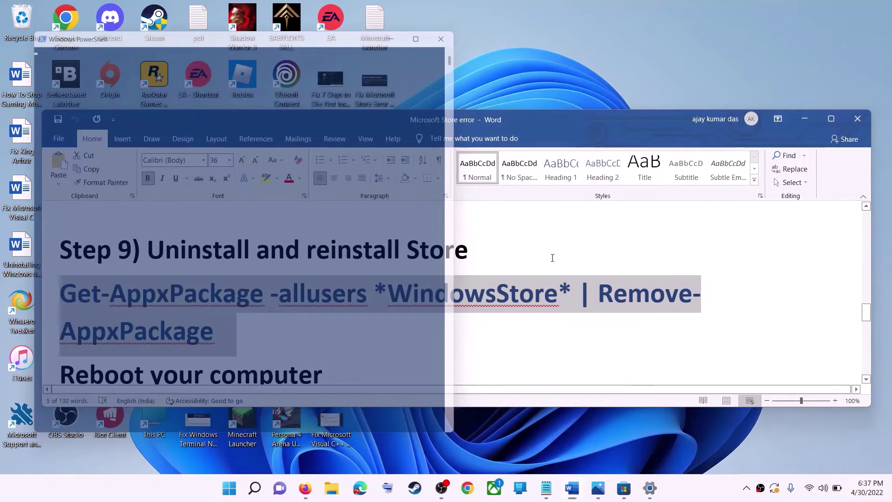
Step: Run the copied WindowsStore removal command in the administrator PowerShell window, and return to Step 9 in the Word document
key("ctrl+v")
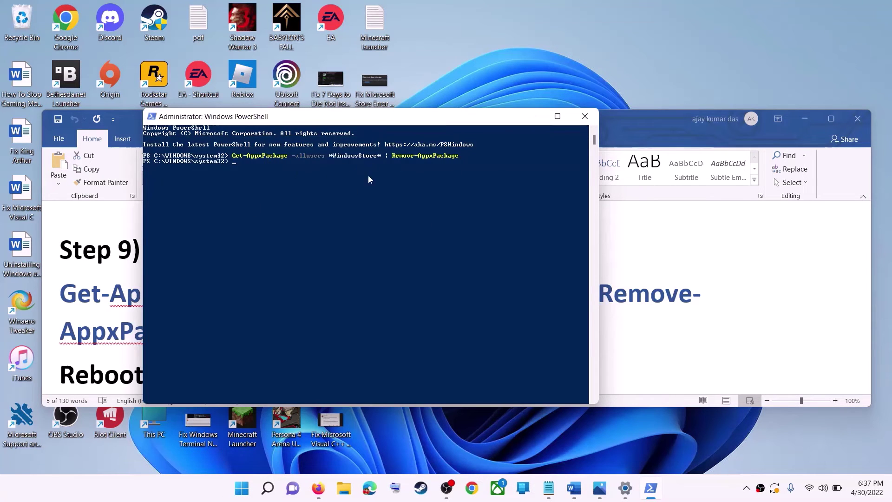
left_click(135, 302)
scroll(198, 326, "down", 1)
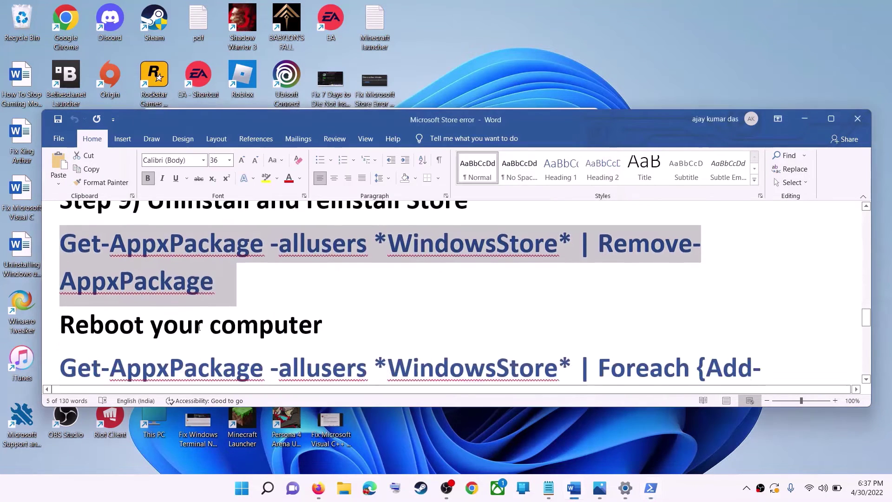
Step: Highlight "Reboot your computer" in the Word document, view the restart option among the power options, and close them without restarting
triple_click(410, 308)
key("super")
left_click(590, 448)
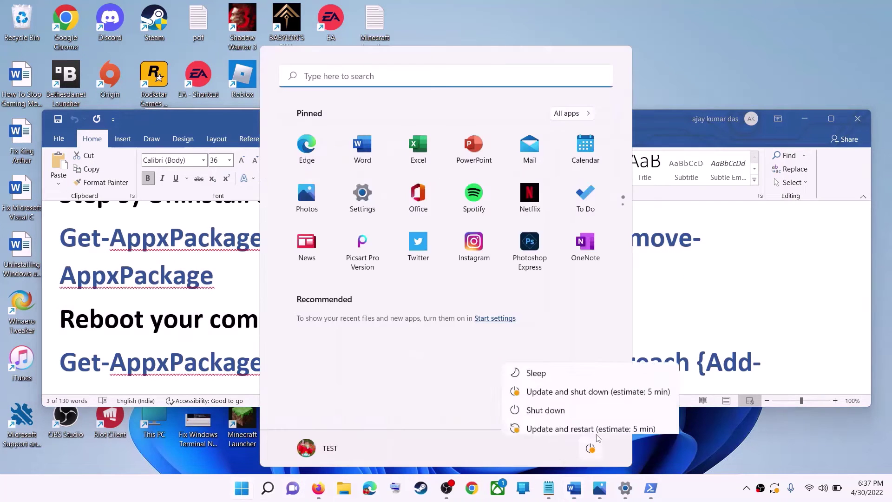
key("Escape")
key("Escape")
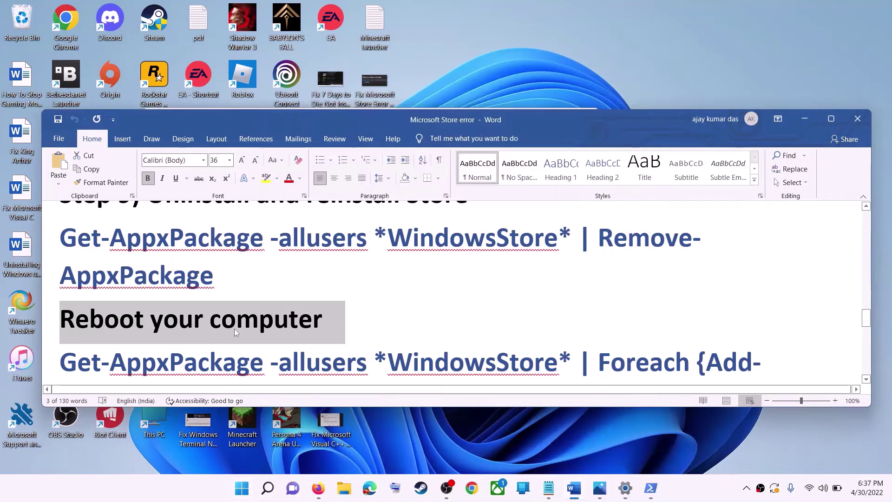
Step: Search for powershell and open another Windows PowerShell session as administrator, allowing the elevation
scroll(177, 346, "down", 1)
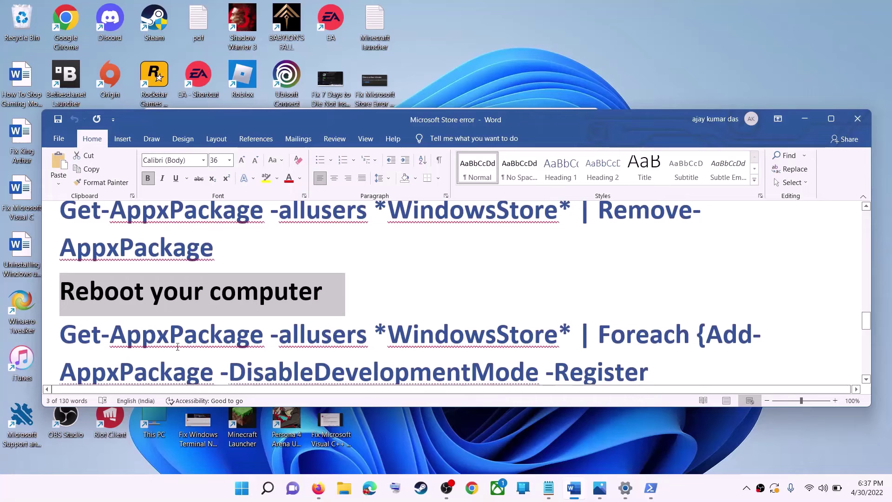
left_click(241, 491)
type("powers")
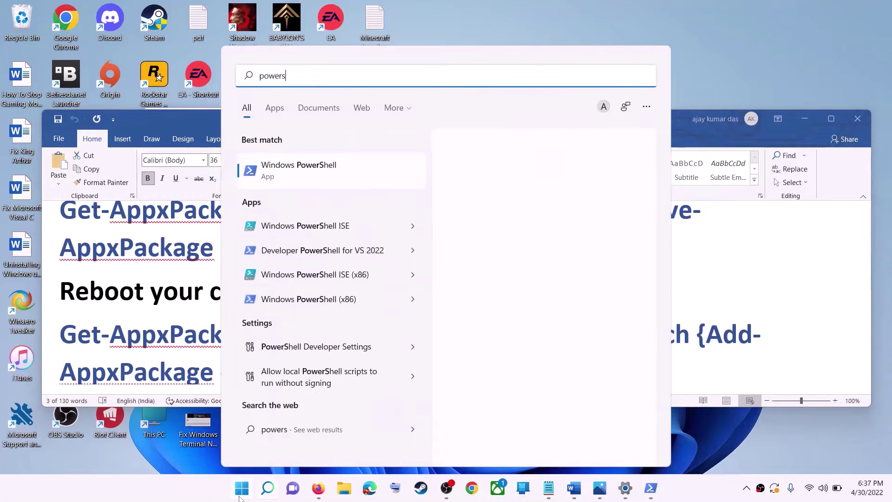
type("hell")
right_click(319, 173)
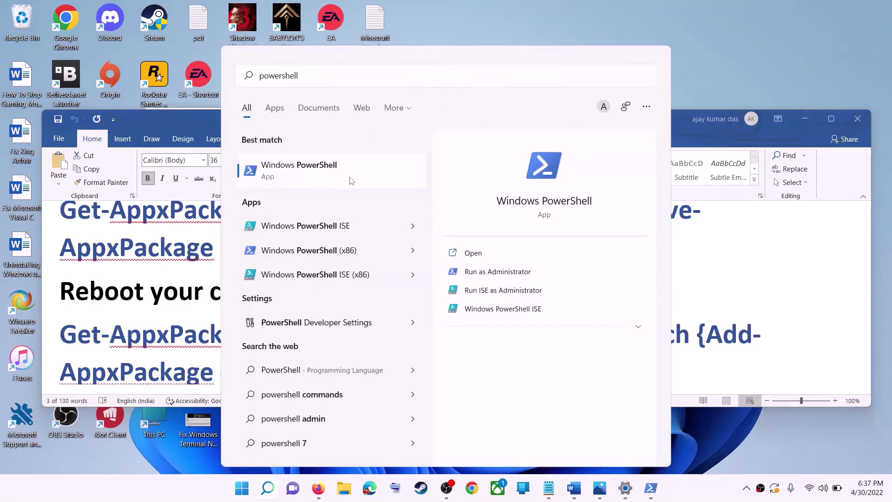
left_click(380, 186)
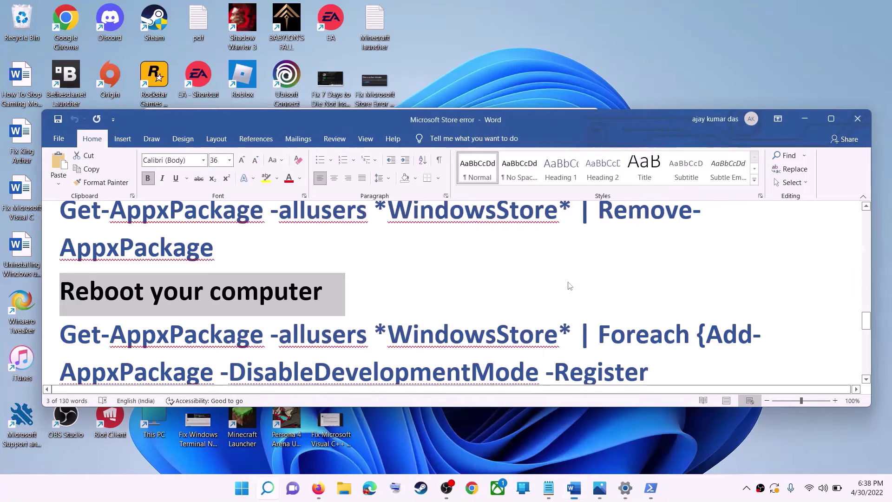
left_click(422, 330)
Step: Copy the "Get-AppxPackage -allusers *WindowsStore* | Foreach {Add-AppxPackage -DisableDevelopmentMode -Register “$($_.InstallLocation)\AppXManifest.xml”}" command from Step 9 of the Word document
left_click(577, 275)
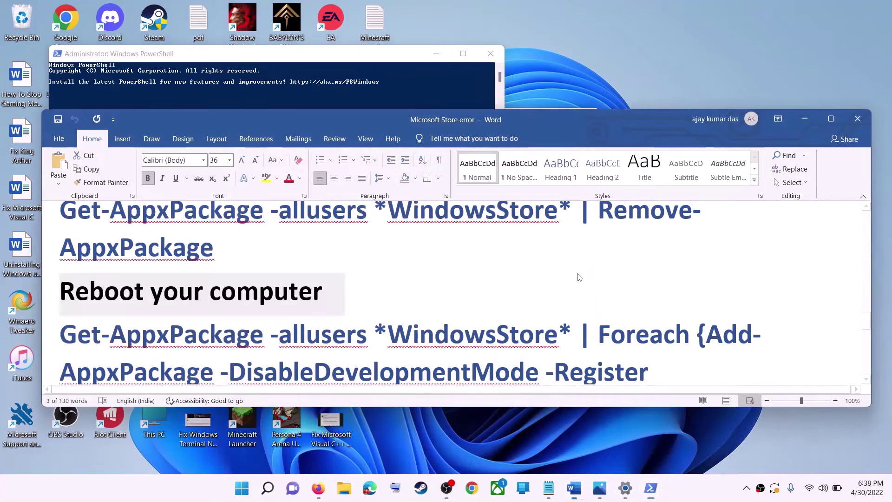
scroll(473, 310, "down", 1)
left_click_drag(578, 357, 105, 297)
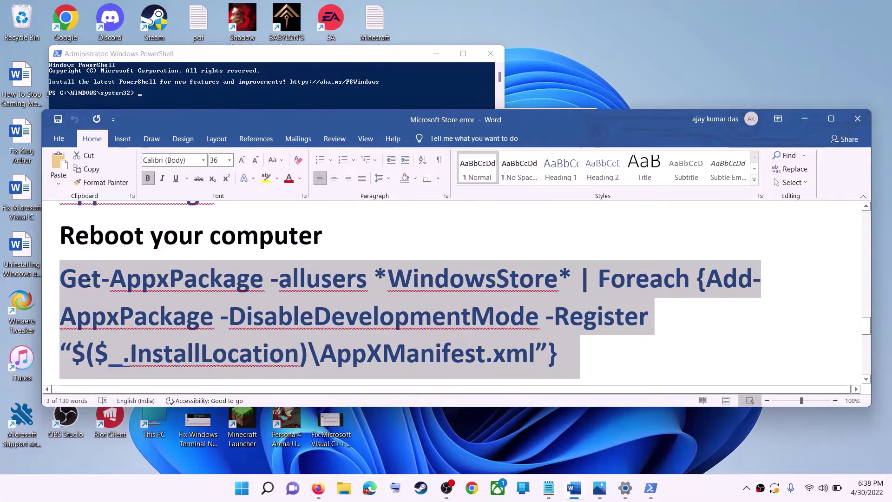
right_click(105, 298)
left_click(126, 314)
Step: Paste and run the copied Store reinstall command in the administrator PowerShell window
left_click(285, 93)
right_click(271, 193)
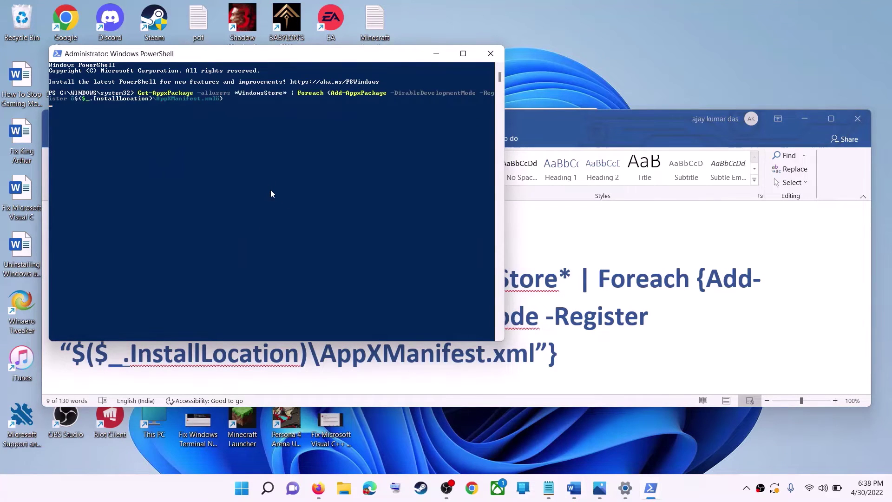
key("Return")
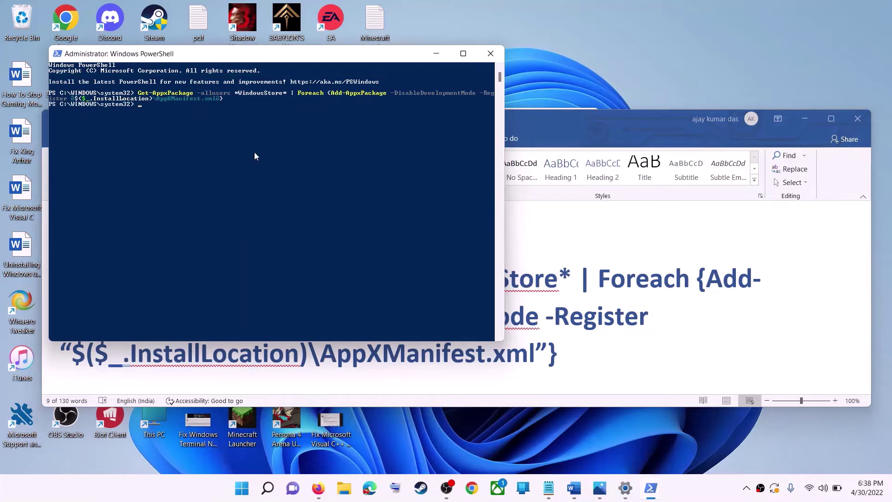
Step: Search for "store" and launch Microsoft Store
left_click(243, 492)
type("s")
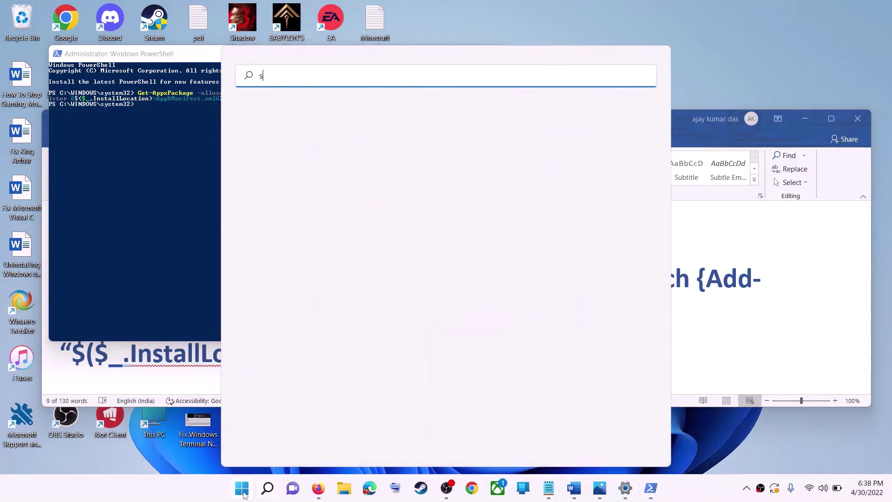
type("tore")
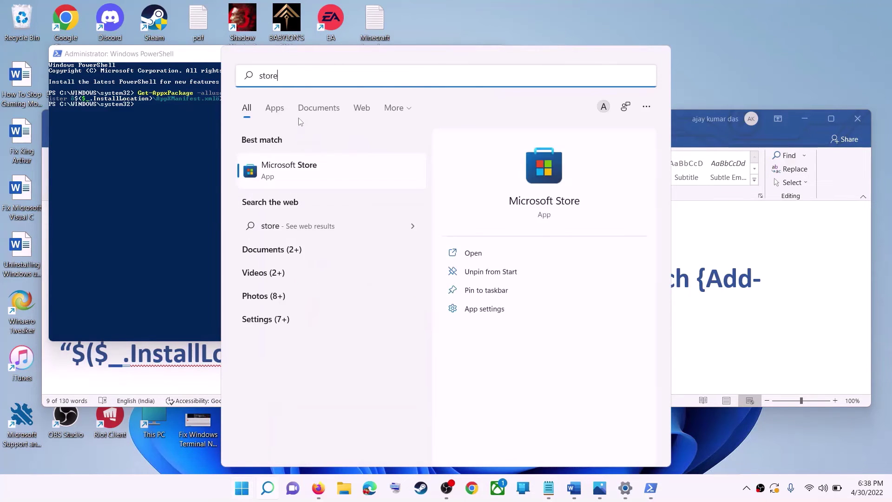
key("Return")
Step: Go to Step 10 in the Word document and highlight "Try installing to C drive/Different Drive"
left_click(818, 302)
scroll(310, 318, "down", 3)
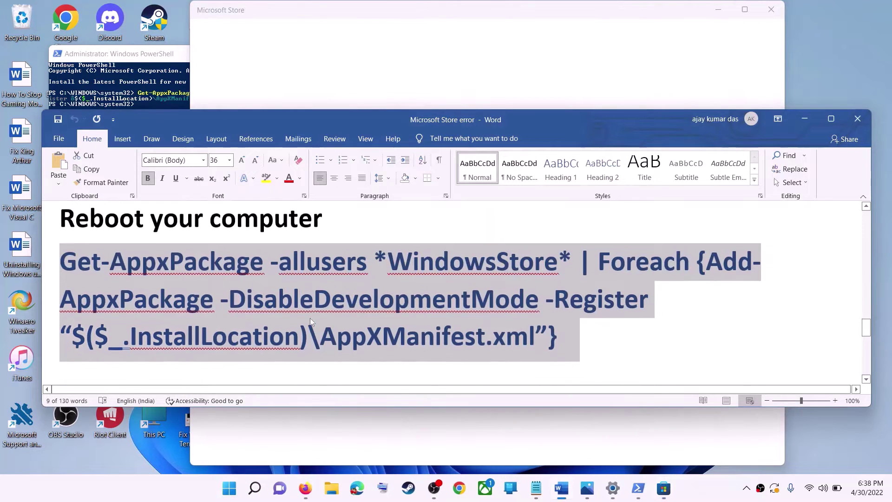
scroll(312, 312, "down", 1)
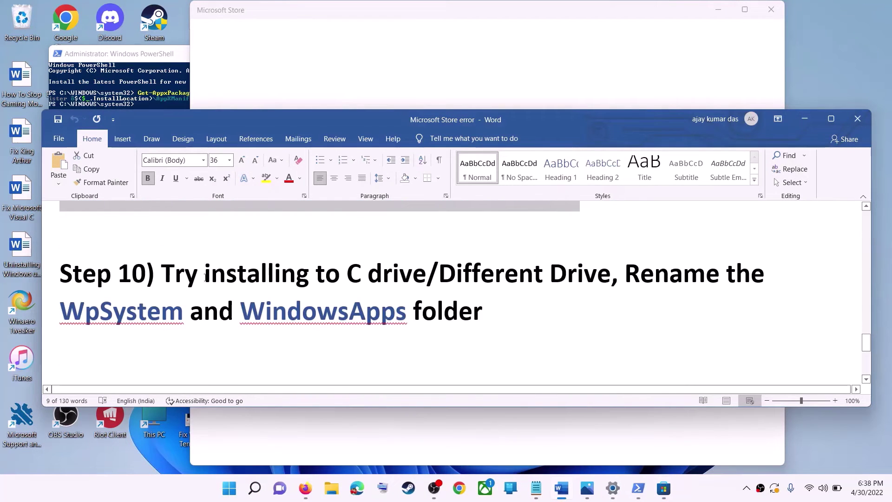
left_click_drag(190, 271, 610, 274)
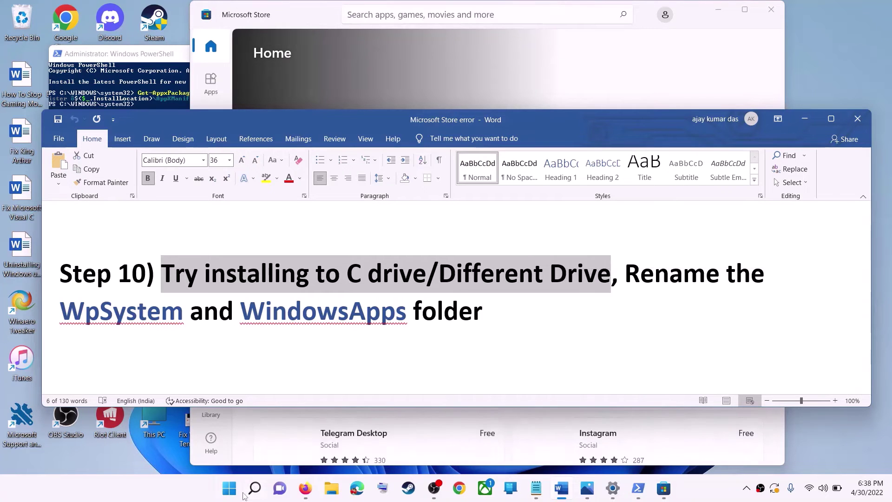
Step: Open the Storage page in the System section of Windows Settings
left_click(239, 486)
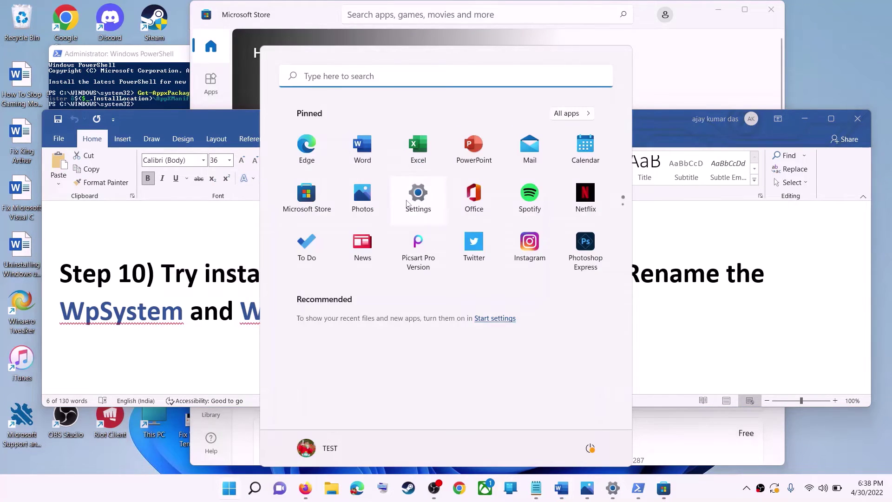
left_click(406, 203)
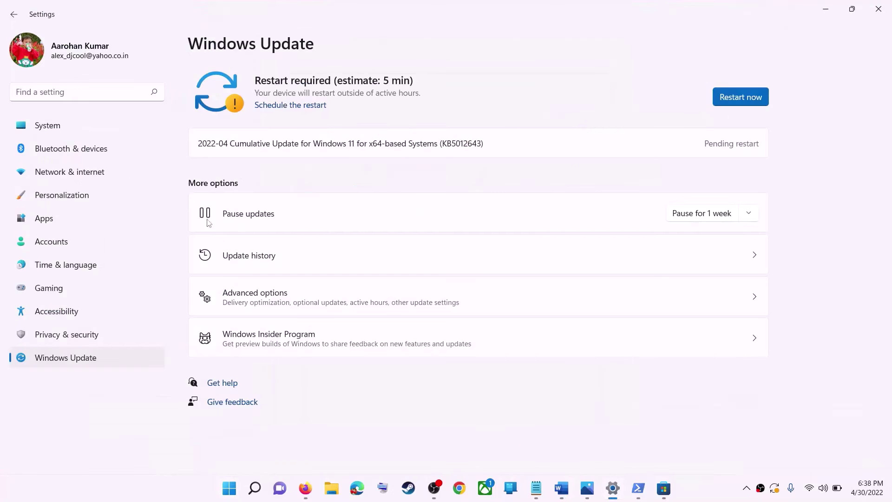
left_click(57, 126)
scroll(238, 251, "down", 3)
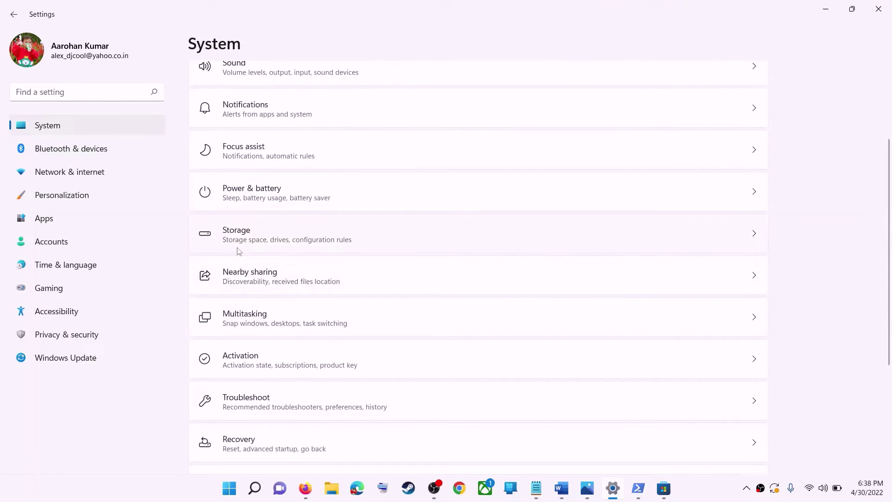
left_click(254, 240)
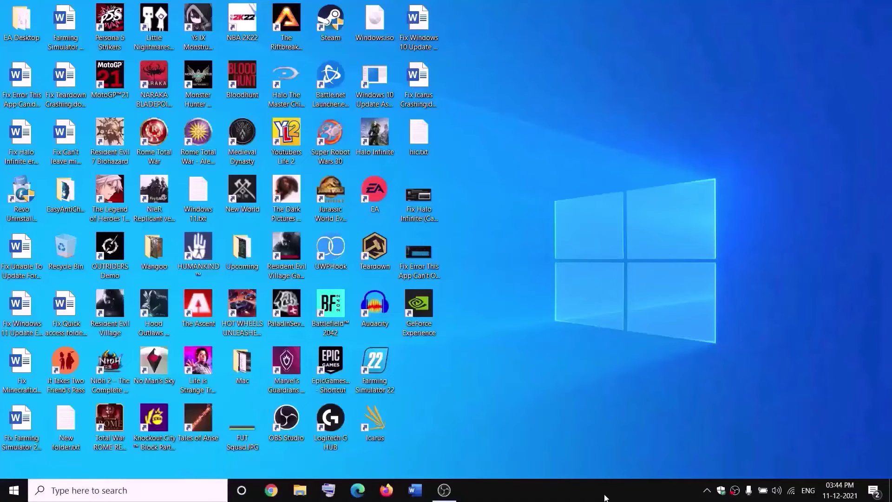
Step: Switch to File Explorer and open New Volume (D:) from This PC
left_click(302, 489)
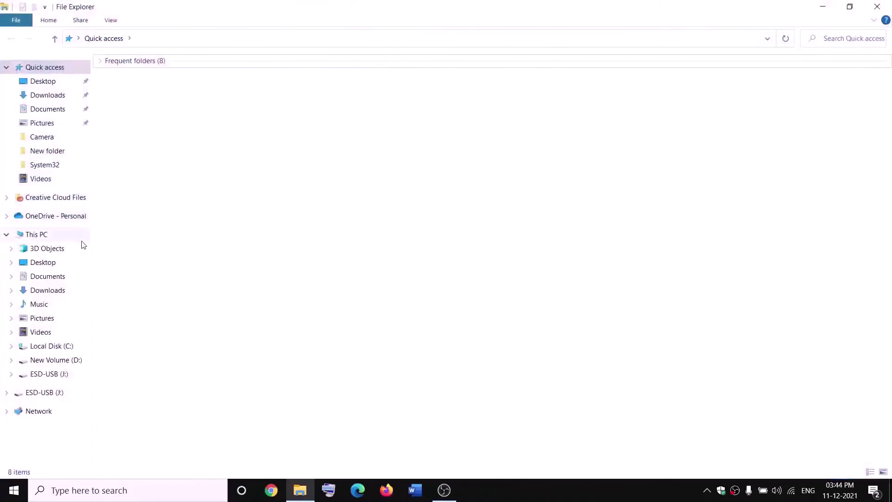
left_click(45, 238)
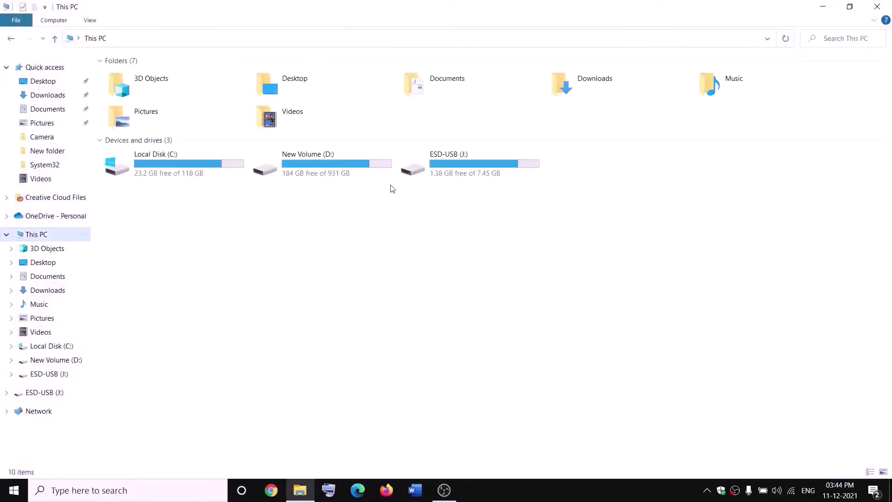
double_click(331, 172)
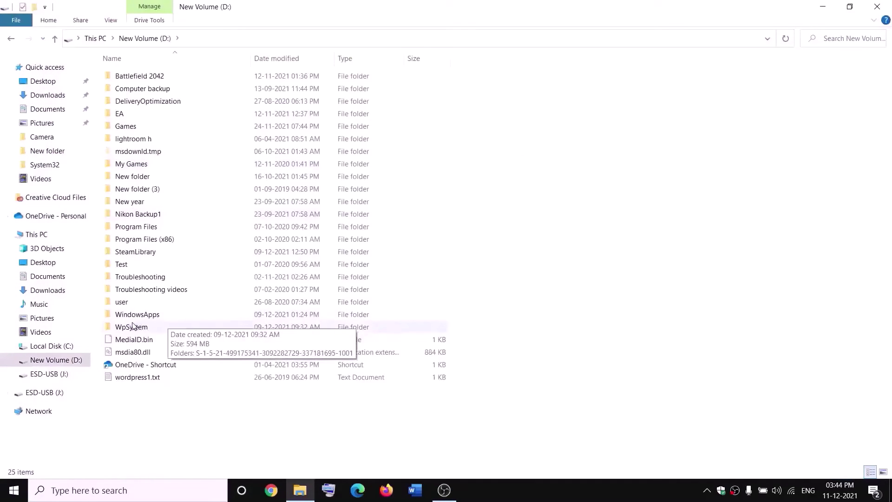
left_click(193, 328)
right_click(142, 328)
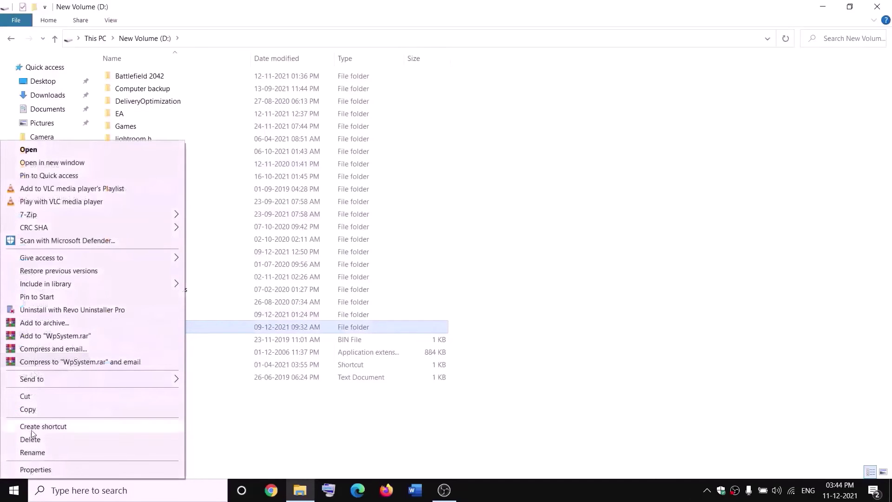
left_click(282, 424)
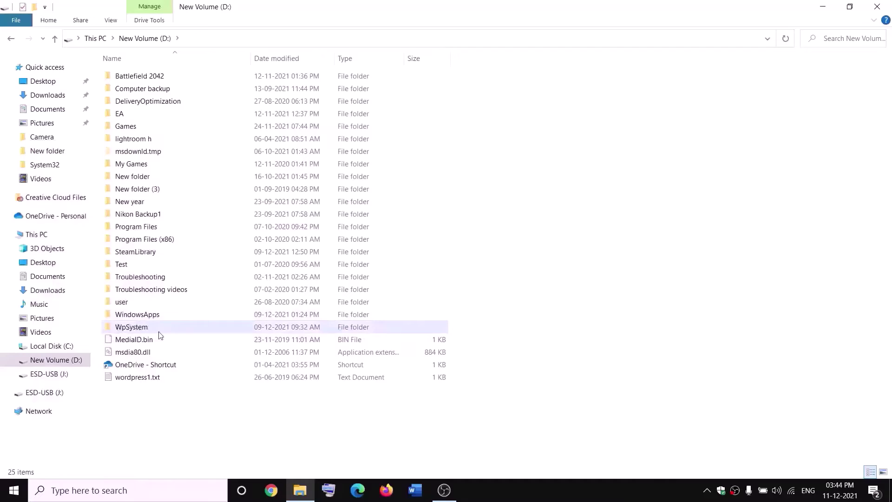
Step: Open the WpSystem folder's properties and bring up its advanced security settings
mouse_move(141, 331)
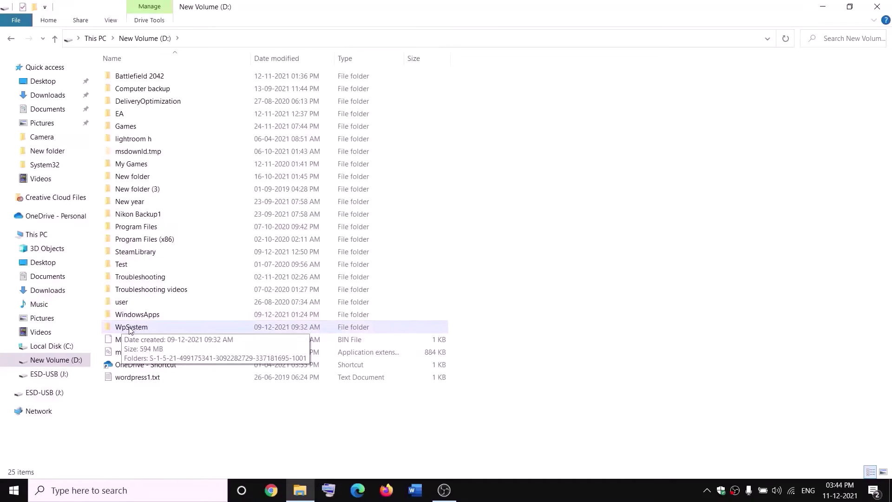
right_click(130, 328)
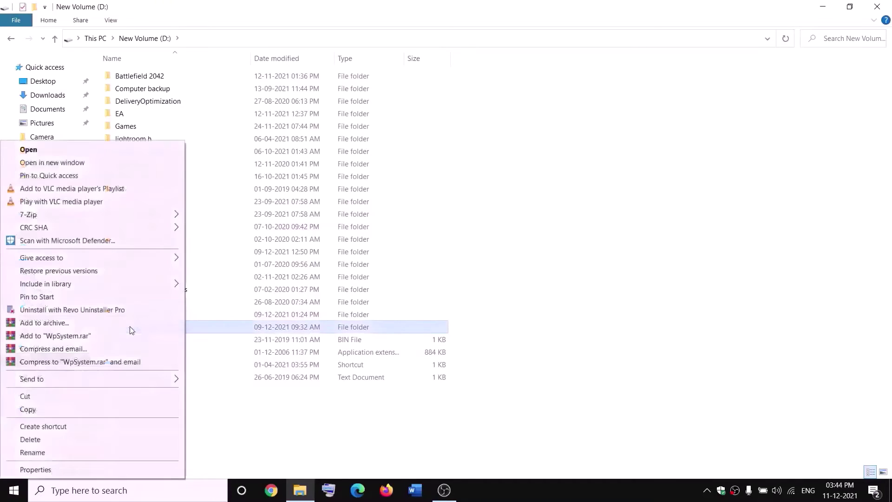
left_click(37, 467)
left_click_drag(264, 207, 380, 131)
left_click(331, 149)
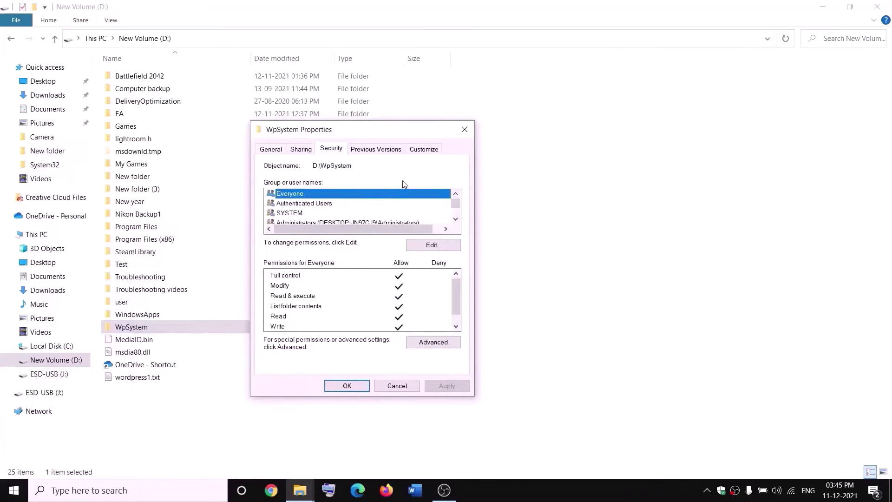
left_click(434, 345)
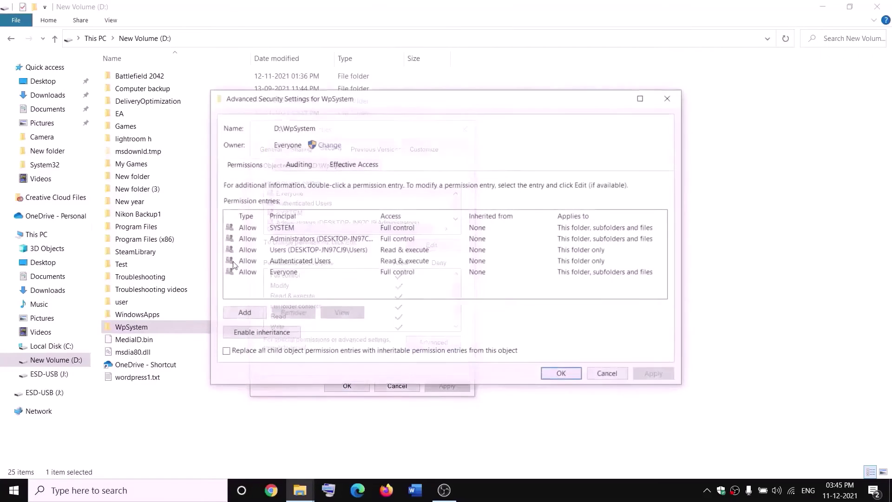
Step: Set the WpSystem folder's owner to Everyone, replace the owner on subcontainers and objects, and apply the change
left_click(329, 144)
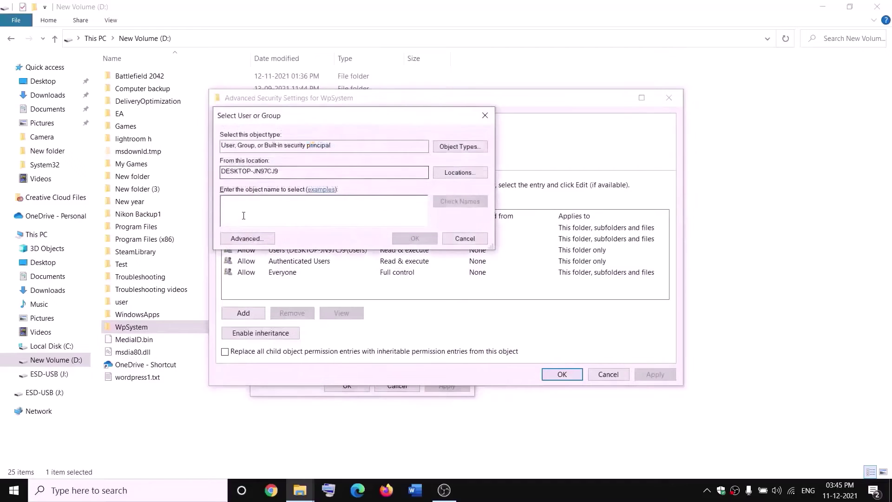
type("w")
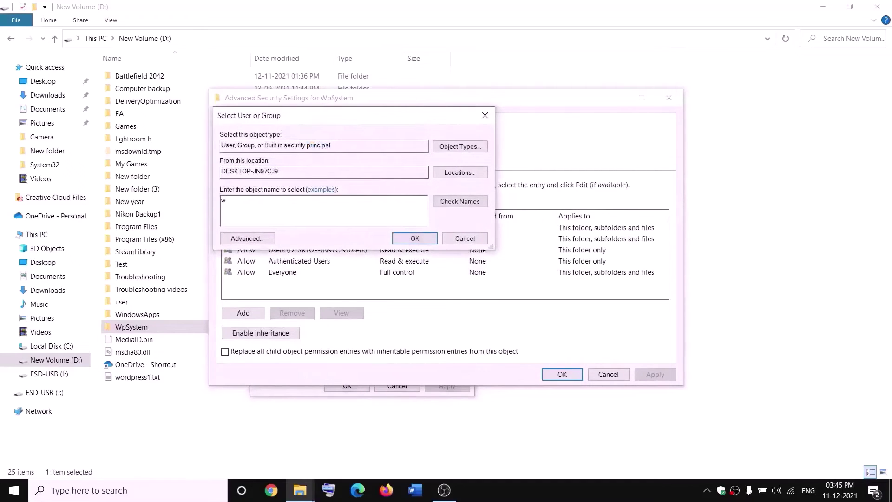
key("BackSpace")
type("ever")
left_click_drag(265, 198, 221, 200)
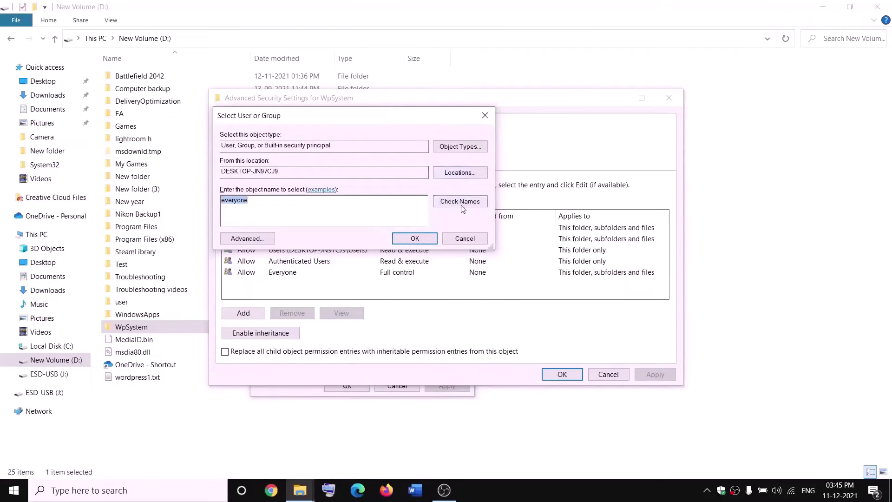
left_click(416, 240)
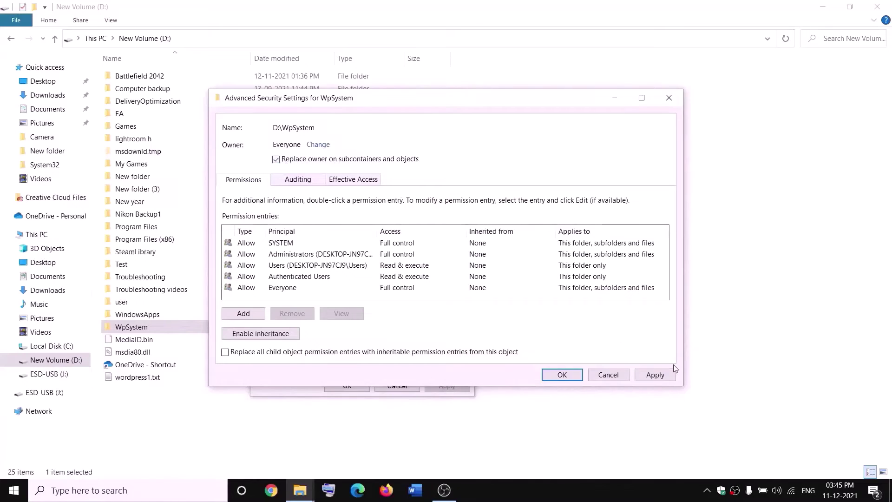
left_click(656, 375)
left_click(561, 376)
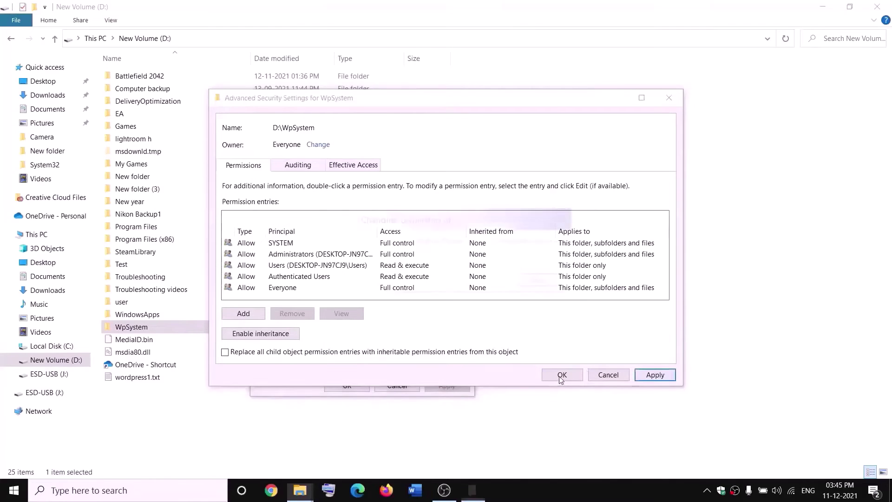
Step: Confirm the WpSystem ownership change, close its properties, and reopen the folder's advanced security settings
left_click(533, 294)
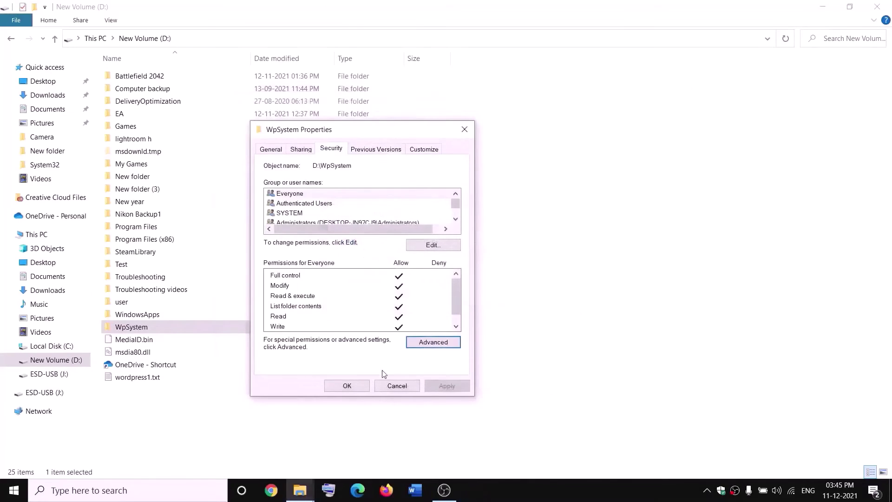
left_click(347, 387)
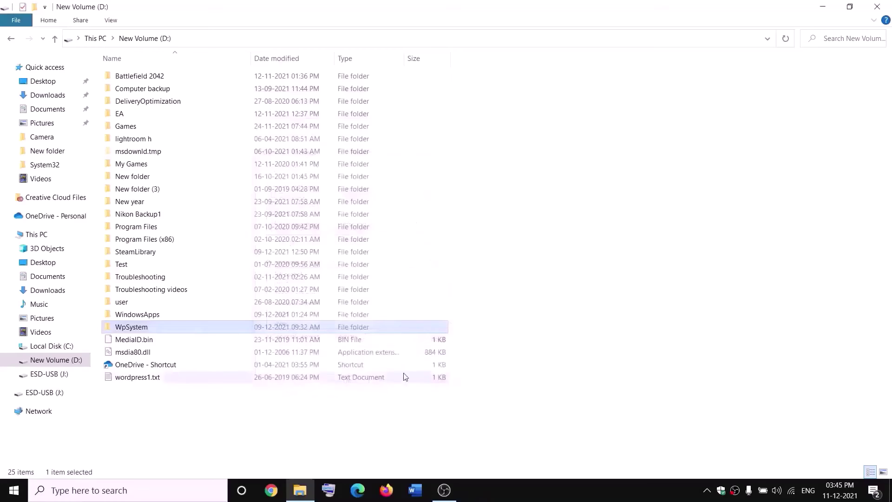
right_click(133, 329)
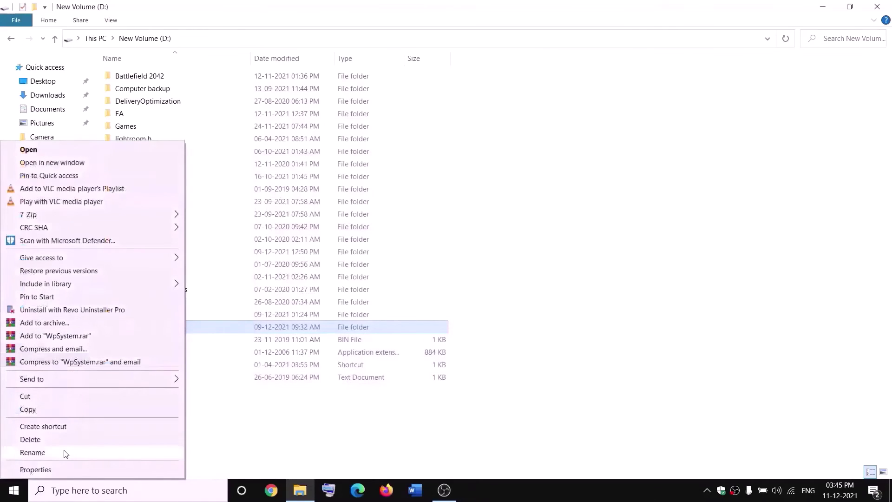
left_click(52, 469)
left_click_drag(242, 207, 303, 152)
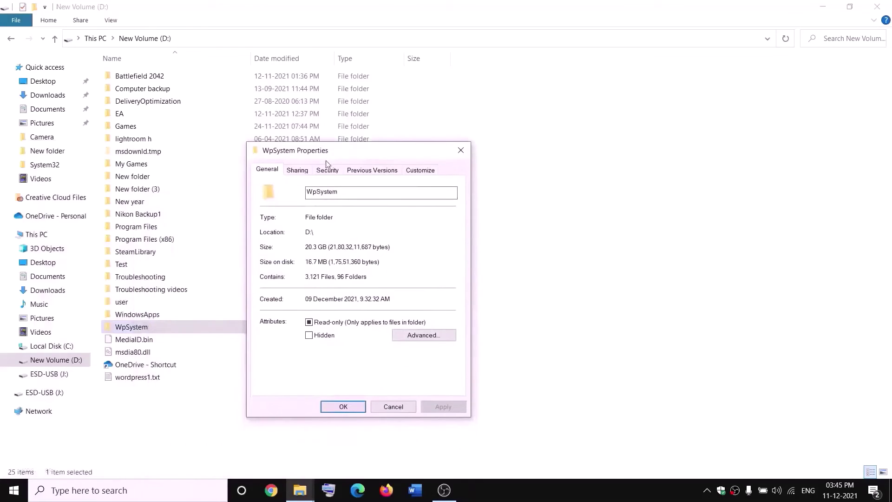
left_click(327, 169)
left_click(433, 368)
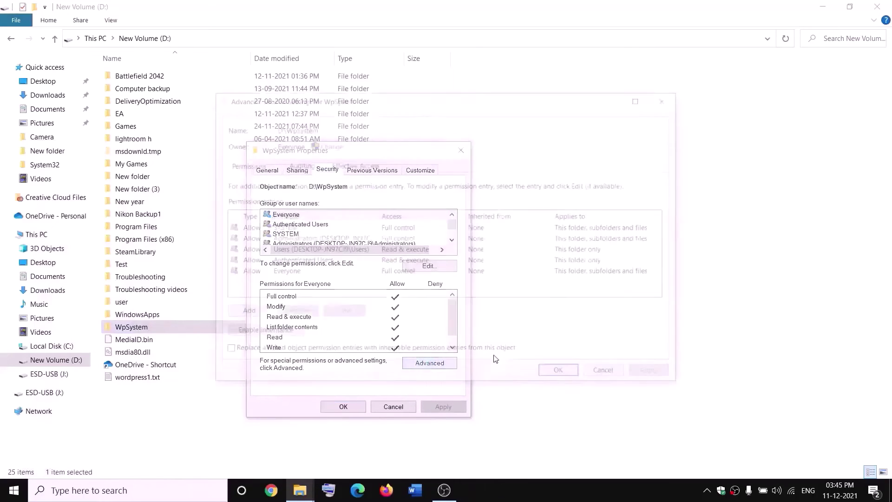
Step: Add a permission entry granting Everyone full control of the WpSystem folder and confirm the security and properties dialogs
left_click(250, 320)
left_click(241, 107)
type("everyone")
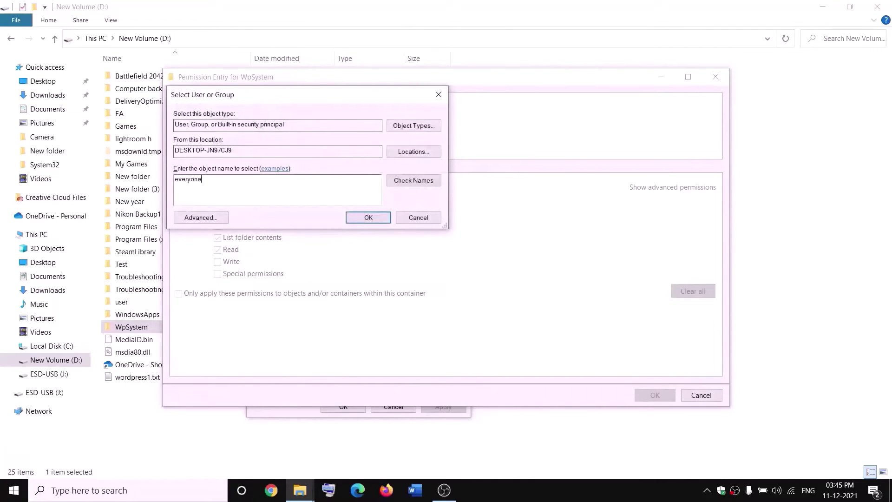
left_click(403, 180)
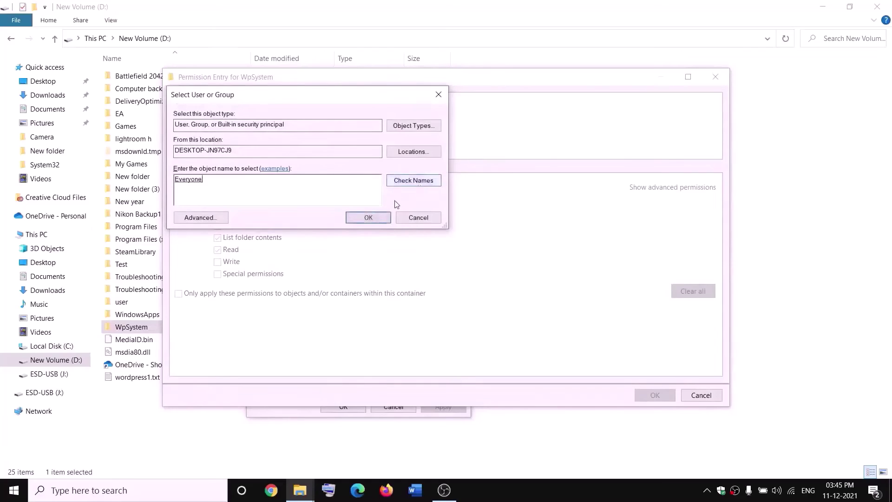
left_click(375, 218)
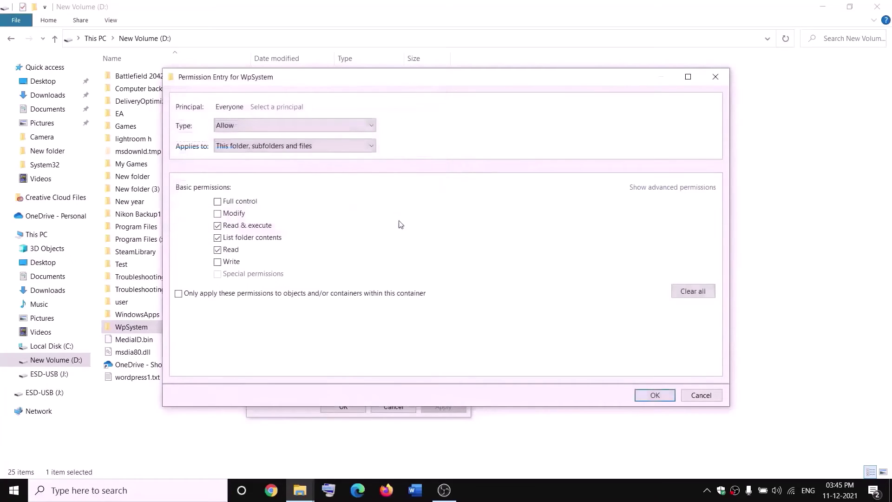
left_click(218, 203)
left_click(655, 395)
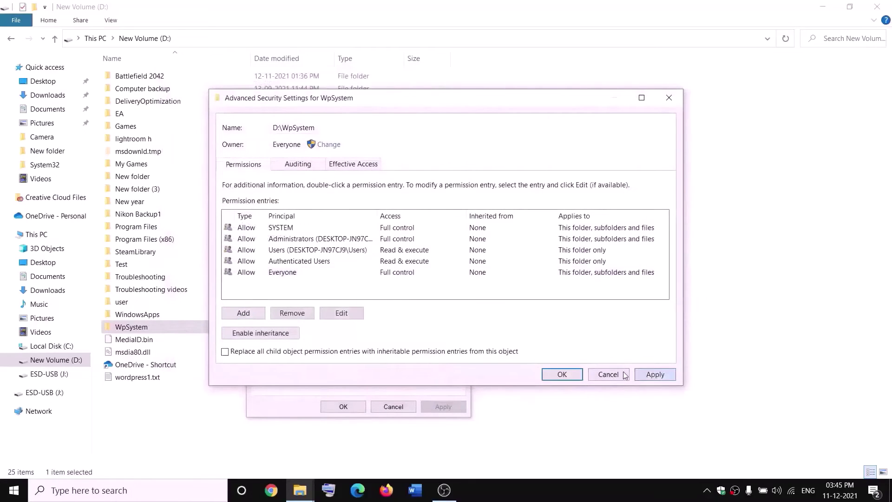
left_click(562, 374)
left_click(343, 406)
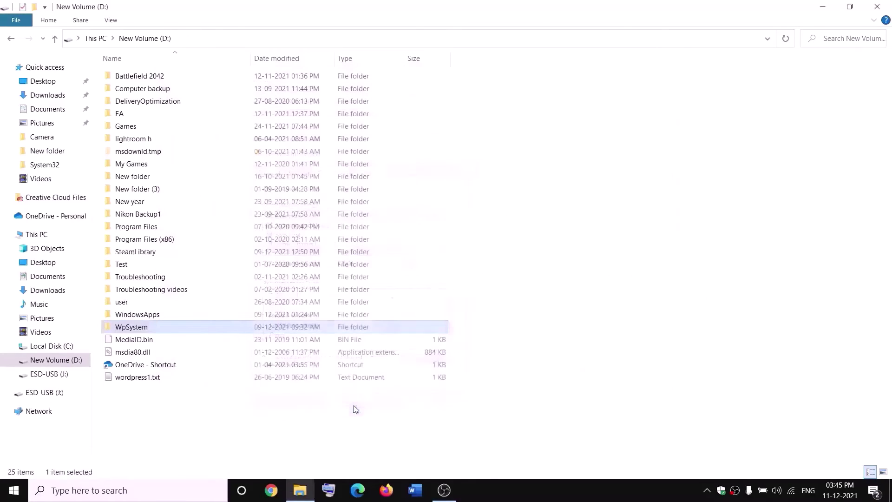
left_click(355, 409)
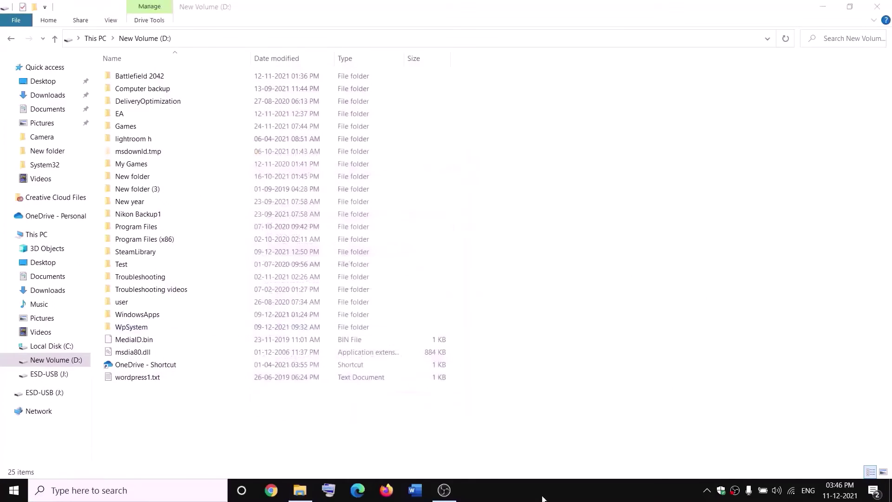
Step: Rename the WpSystem folder on New Volume (D:) as WpSystem.old
right_click(129, 328)
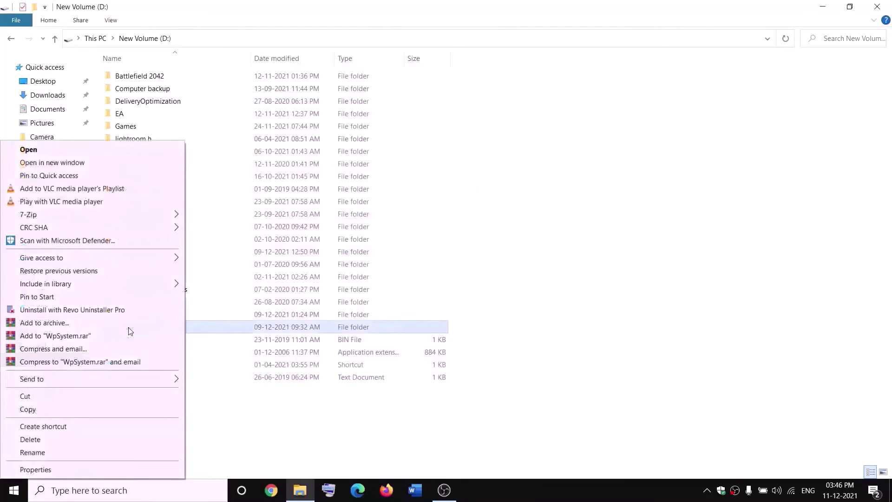
left_click(36, 453)
key("End")
type(".old")
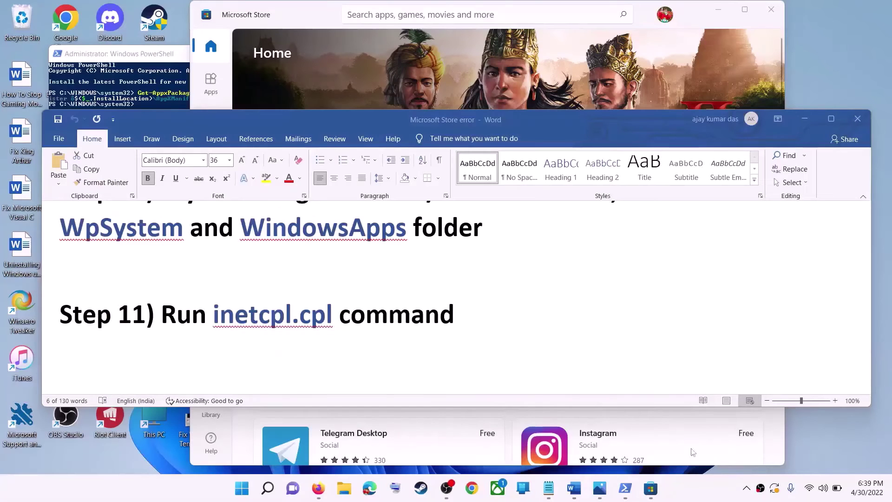
Step: Highlight the Step 11 instruction in the Word document, then search Windows for inetcpl.cpl and open Internet Properties
left_click(172, 332)
left_click_drag(161, 316, 454, 316)
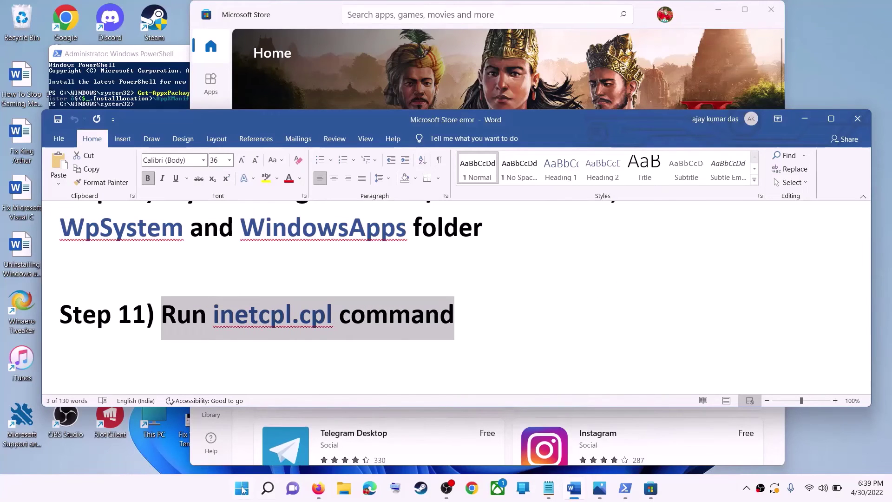
left_click(243, 489)
type("i")
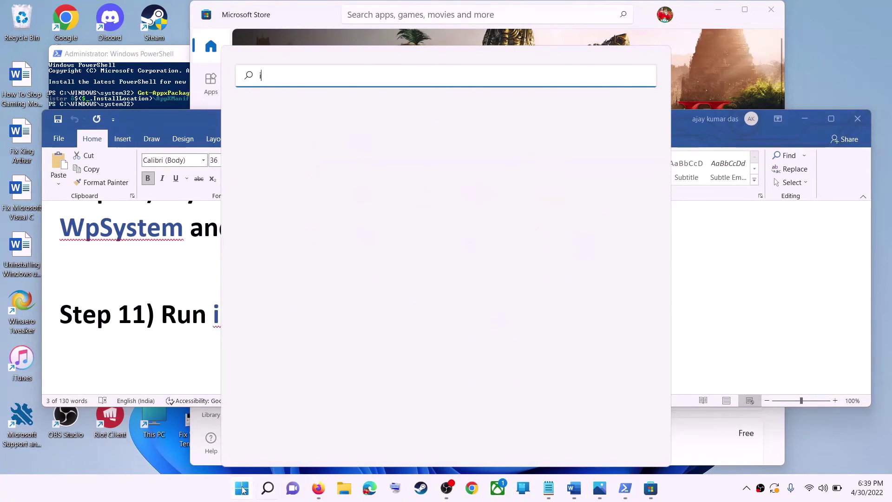
type("netc")
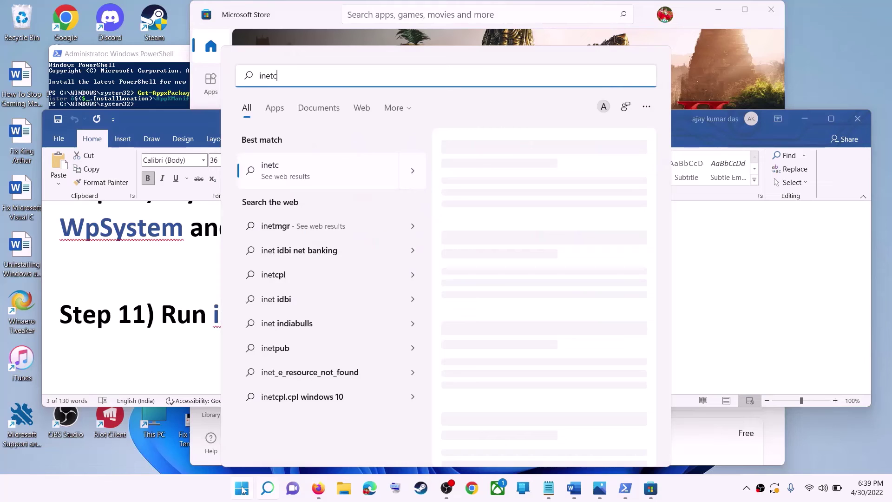
type("pl.cpl")
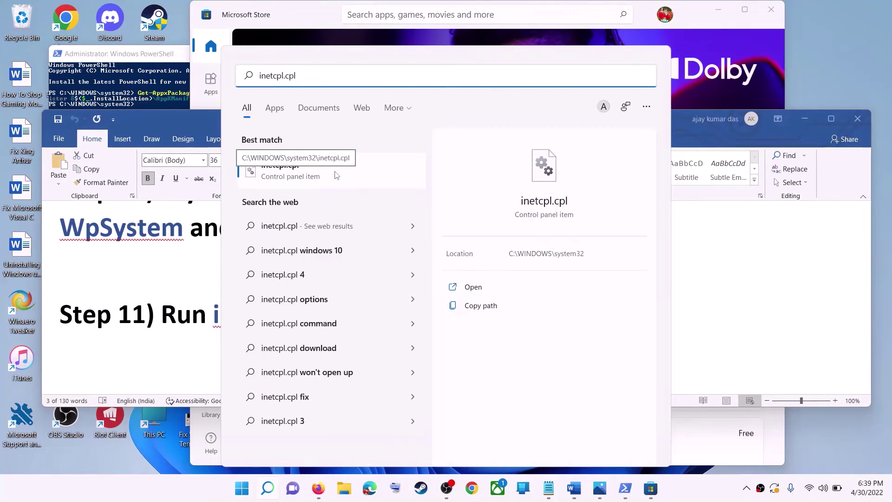
left_click(337, 176)
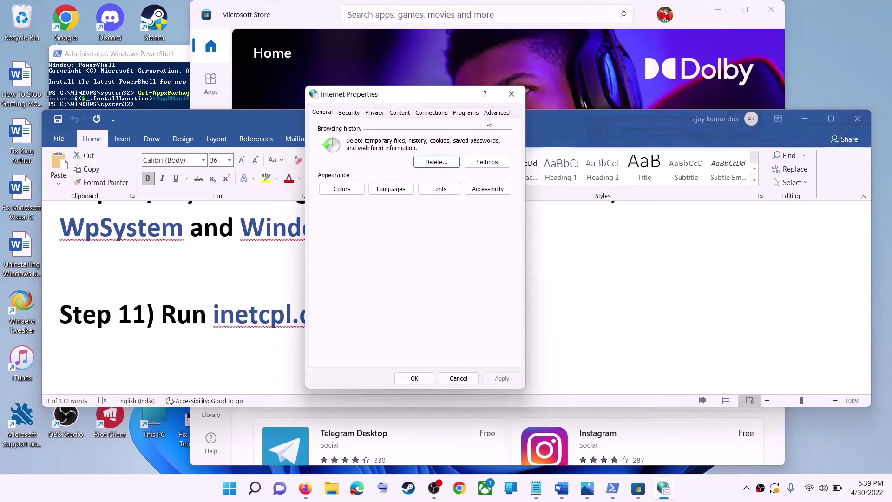
Step: Check the SSL and TLS options in the advanced settings of Internet Properties and close the dialog
left_click(496, 112)
scroll(452, 213, "down", 15)
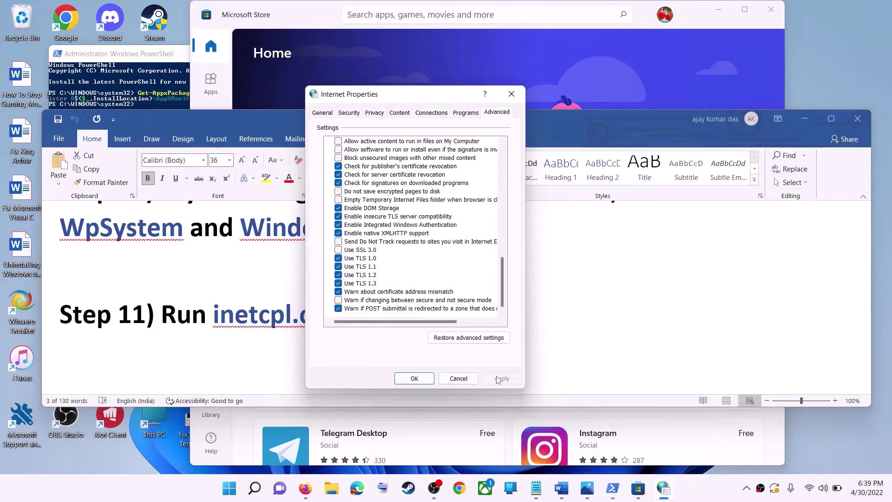
left_click(414, 379)
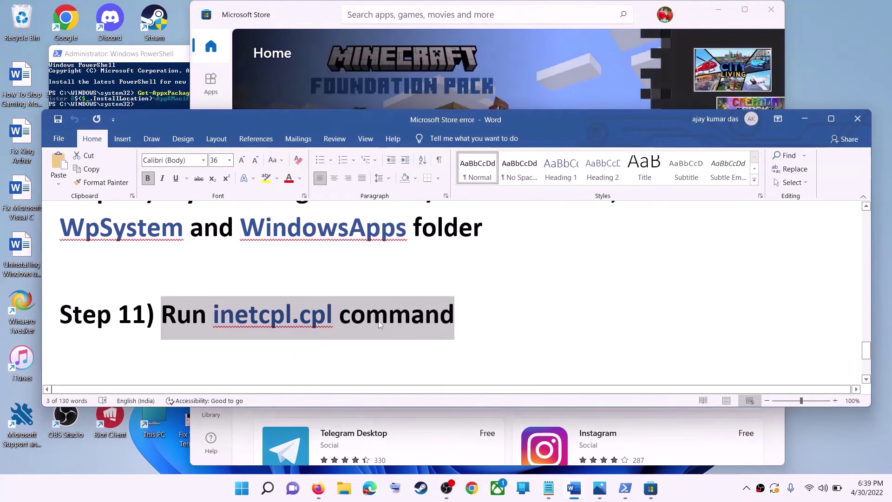
Step: Review the Word instructions on updating Windows with the media creation tool, including the windows10 and windows11 download links
left_click(270, 270)
scroll(307, 292, "down", 5)
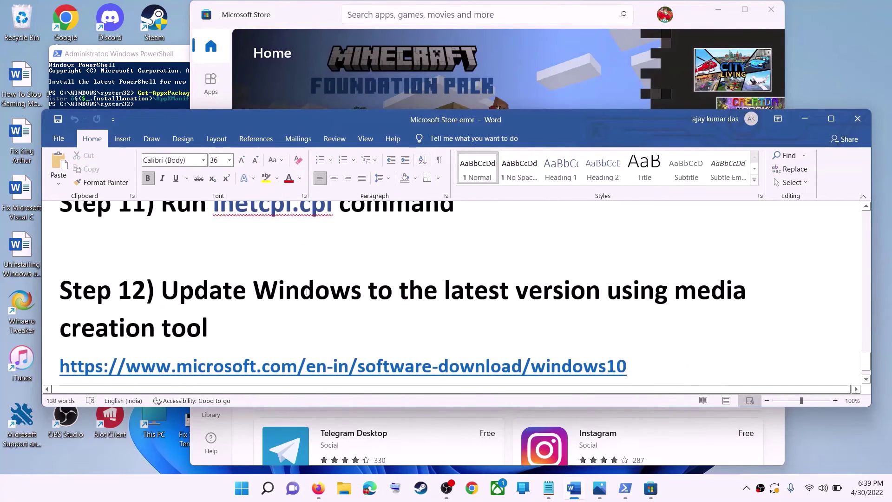
left_click_drag(163, 263, 616, 290)
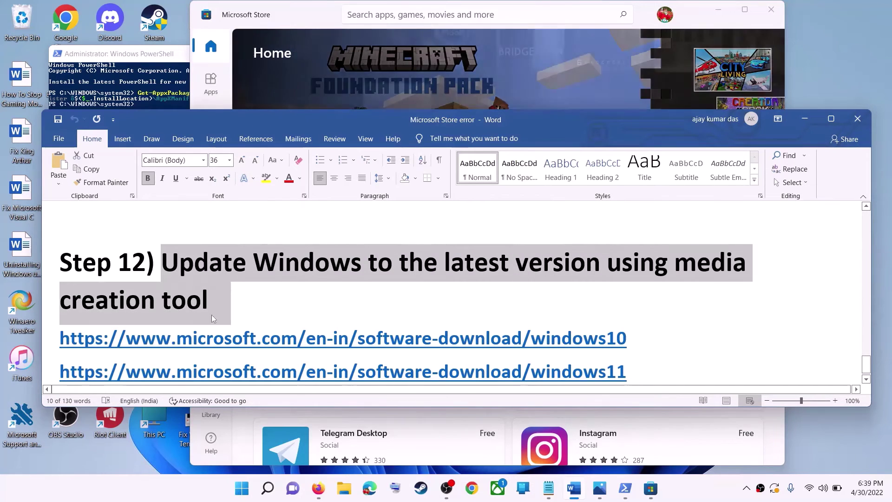
left_click(210, 300)
scroll(620, 306, "down", 1)
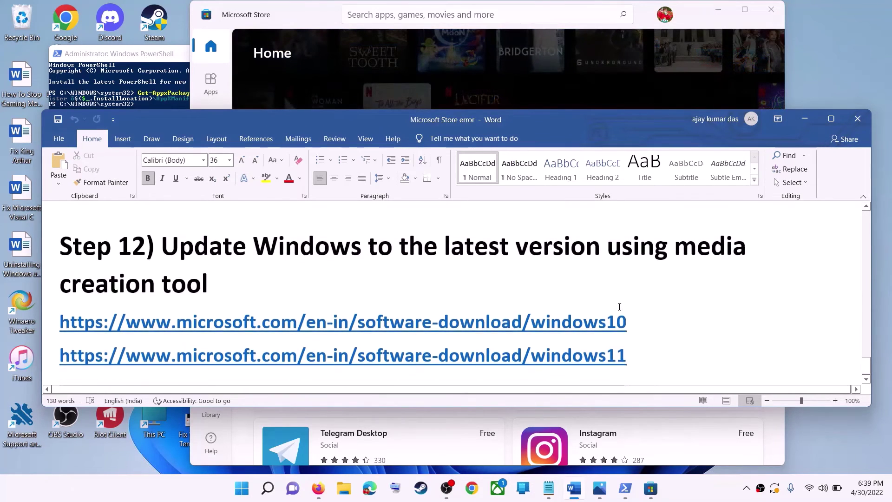
triple_click(650, 320)
left_click(643, 354)
triple_click(487, 357)
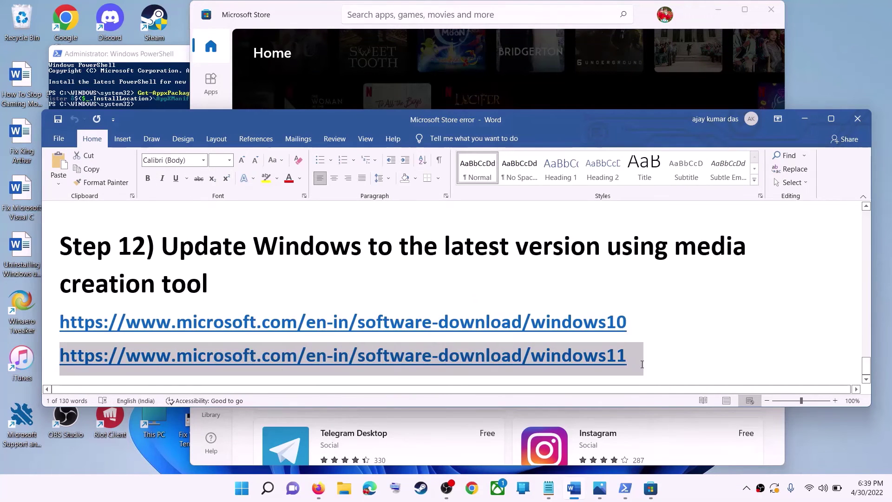
left_click(487, 362)
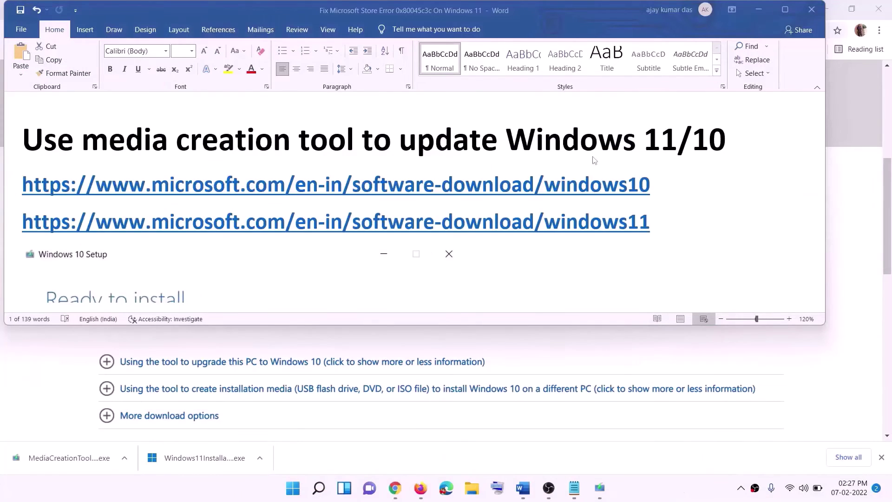
triple_click(659, 184)
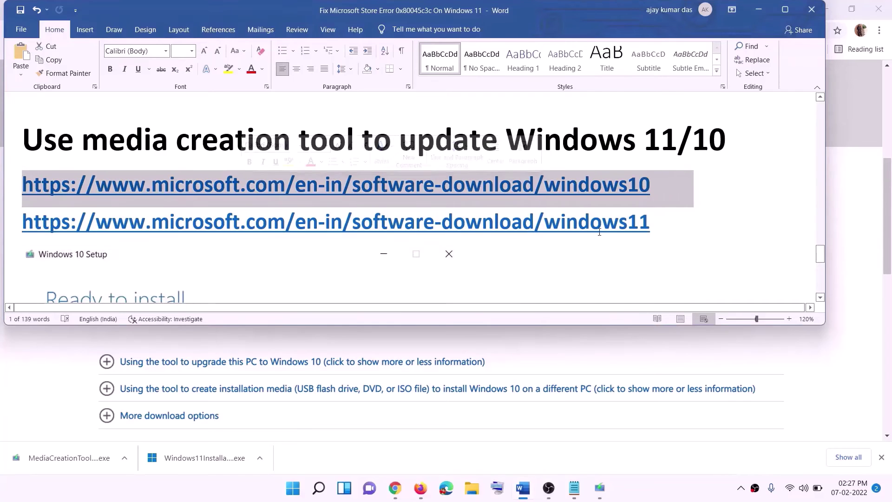
triple_click(651, 222)
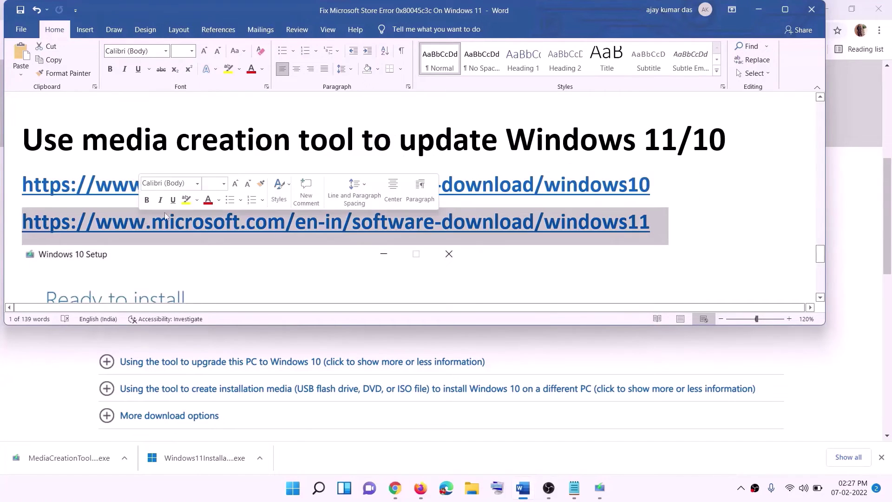
Step: Minimize Word and download the media creation tool from Microsoft's Download Windows 10 page in the browser
left_click(758, 9)
scroll(380, 238, "up", 6)
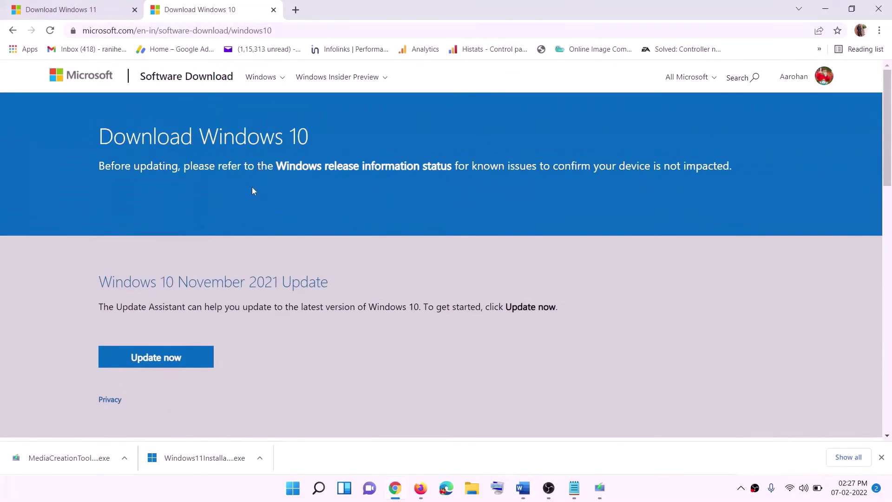
scroll(311, 164, "down", 5)
left_click_drag(106, 279, 215, 274)
scroll(298, 258, "down", 2)
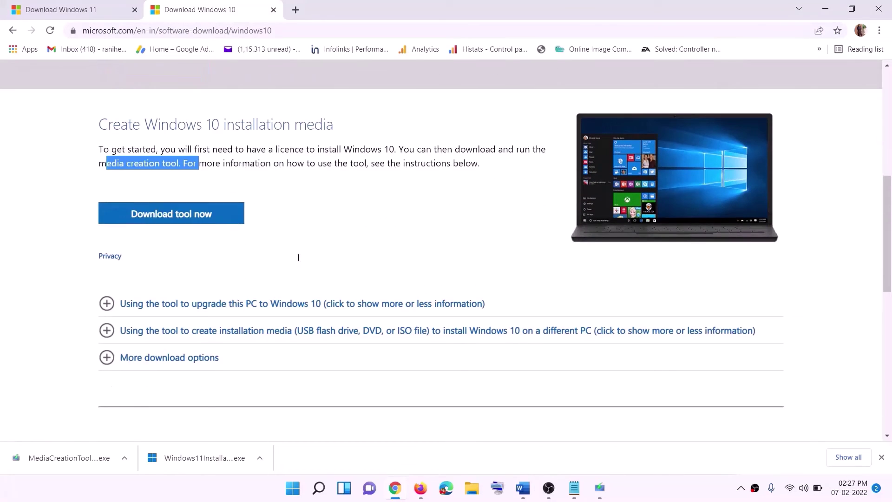
left_click(168, 219)
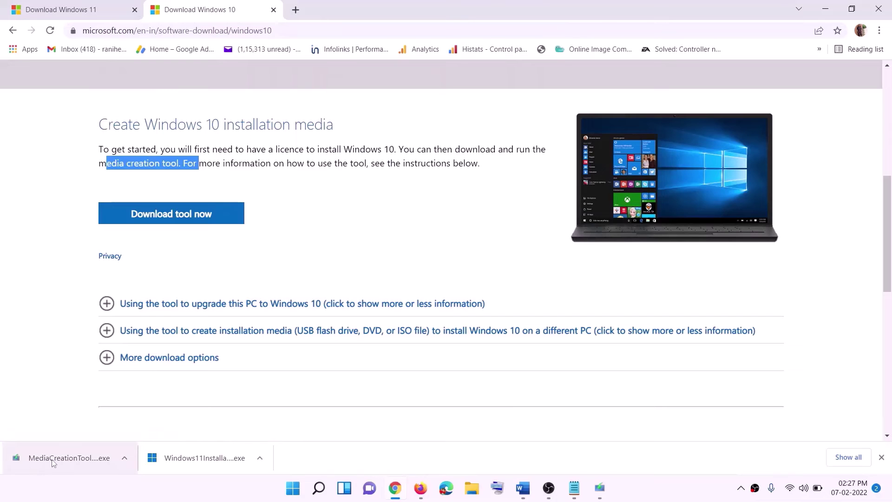
Step: Accept the license terms in Windows 10 Setup and proceed with the Upgrade this PC now option
left_click(600, 488)
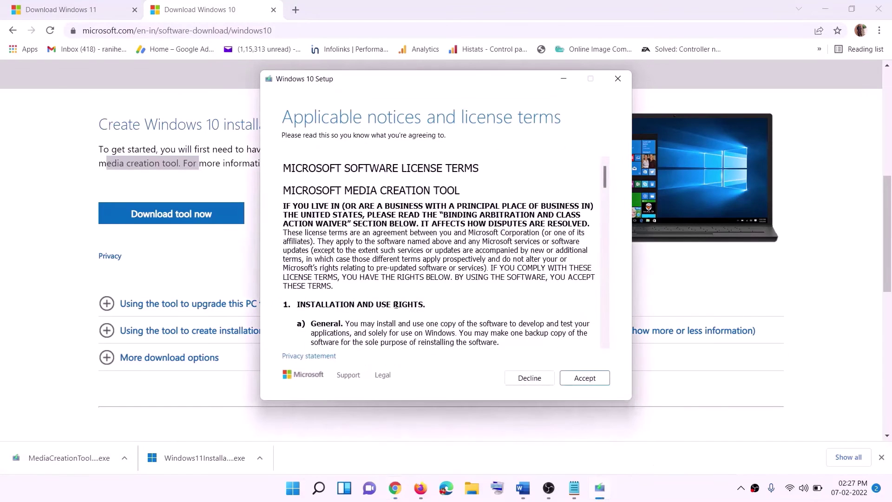
left_click(581, 379)
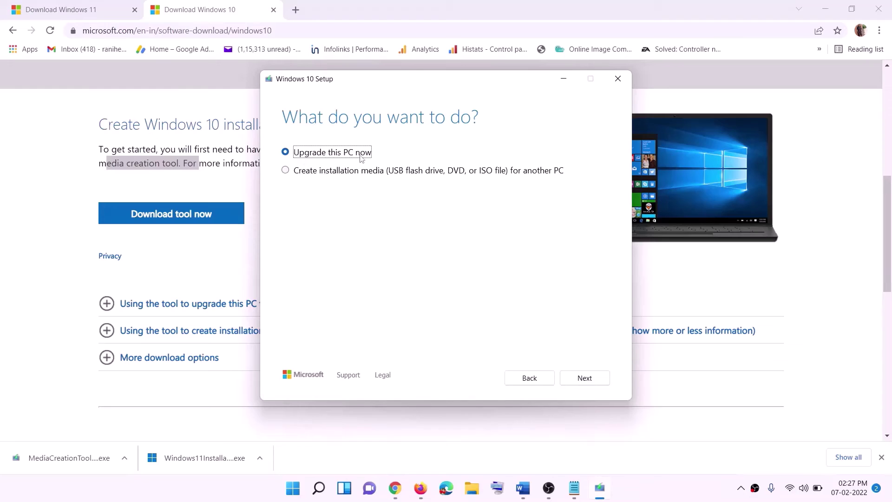
left_click(583, 378)
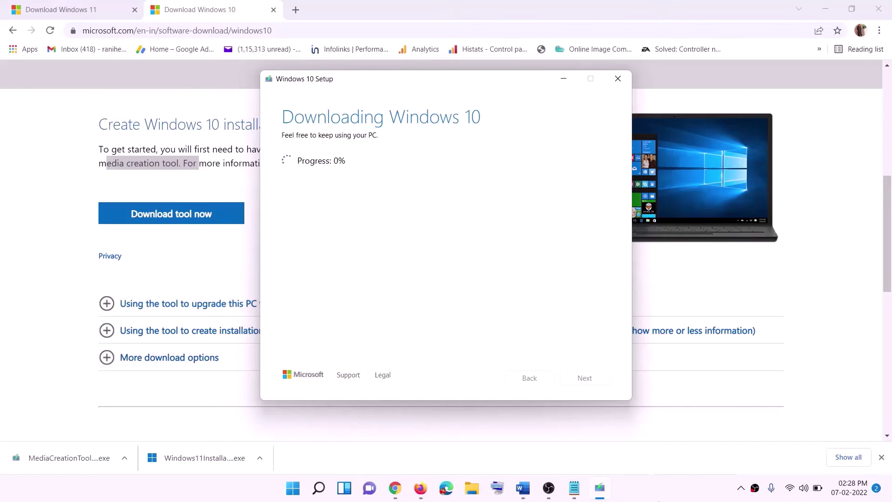
Step: Switch back to the Word document and view its picture of the Ready to install page
left_click(659, 497)
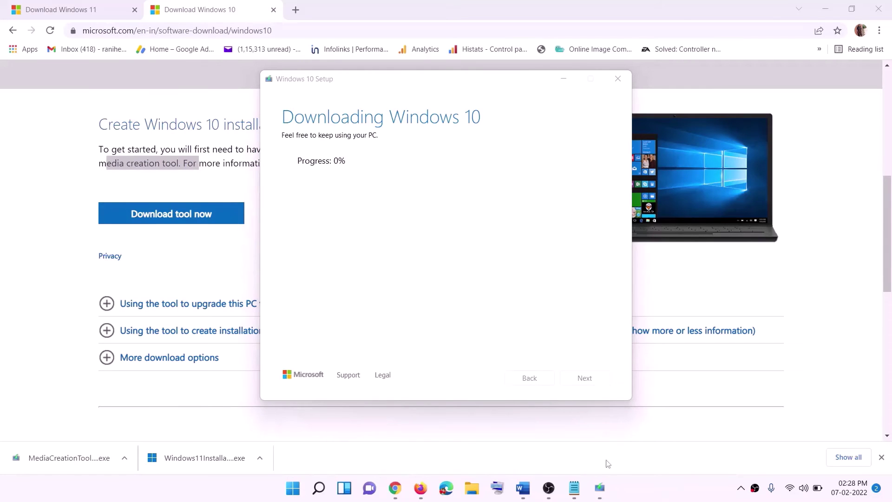
left_click(523, 488)
scroll(97, 226, "down", 1)
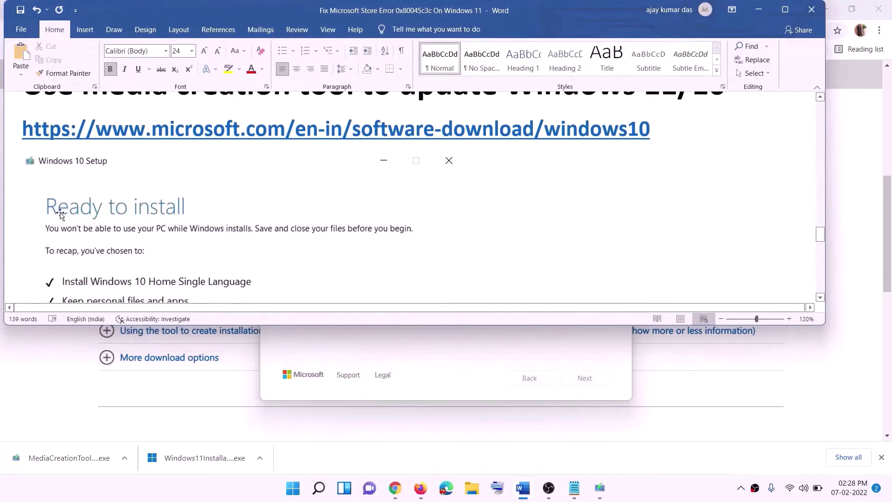
Step: Maximize the Word document and review its Windows 10 Ready to install picture down to the Install option
left_click(785, 9)
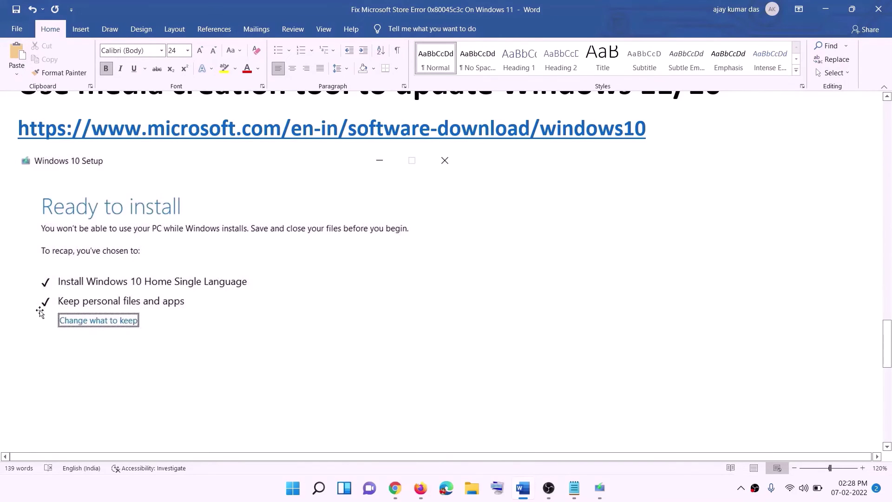
scroll(456, 324, "down", 3)
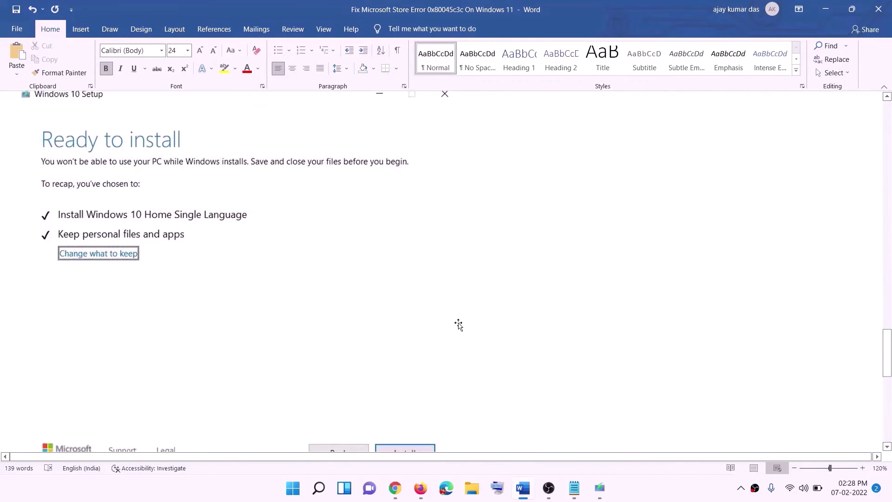
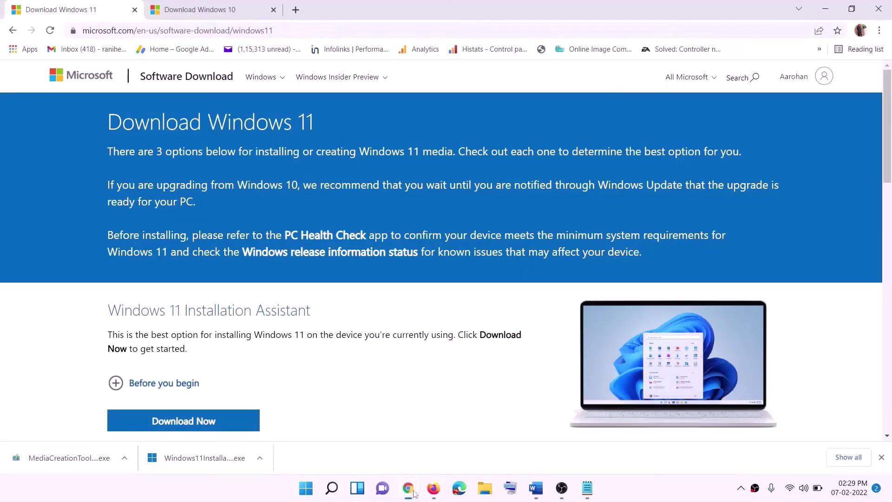
Step: Download the media creation tool from the Create Windows 11 Installation Media section in the browser and run it, allowing it to make changes
scroll(288, 305, "down", 5)
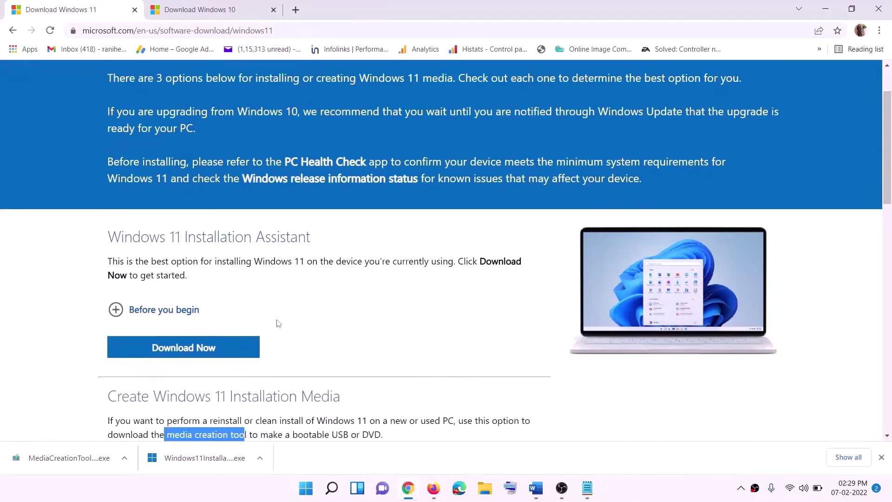
left_click(170, 276)
left_click_drag(170, 276, 258, 276)
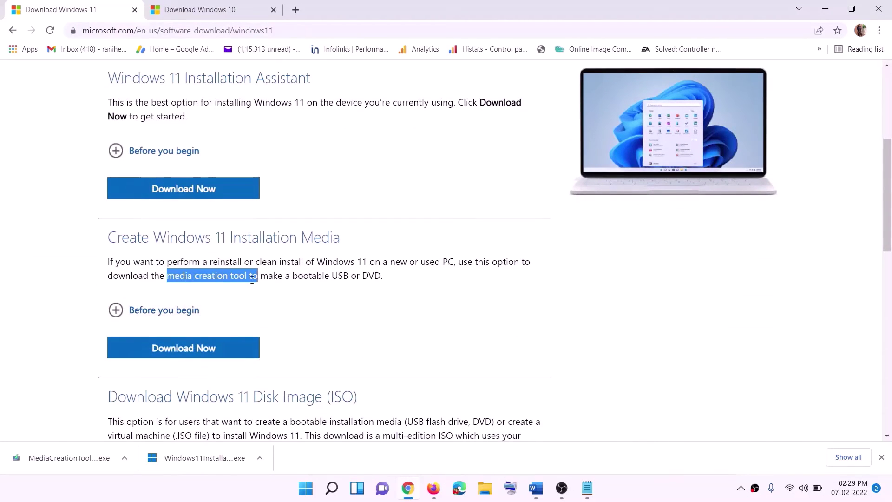
left_click(176, 353)
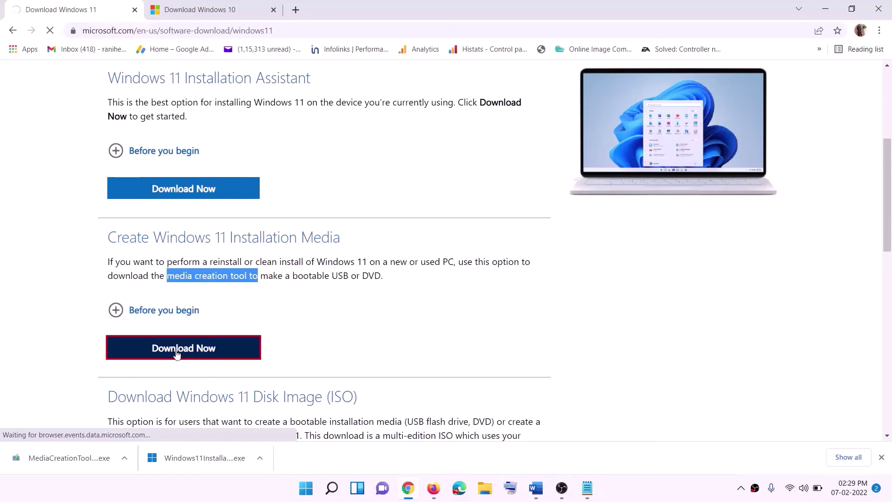
left_click(63, 460)
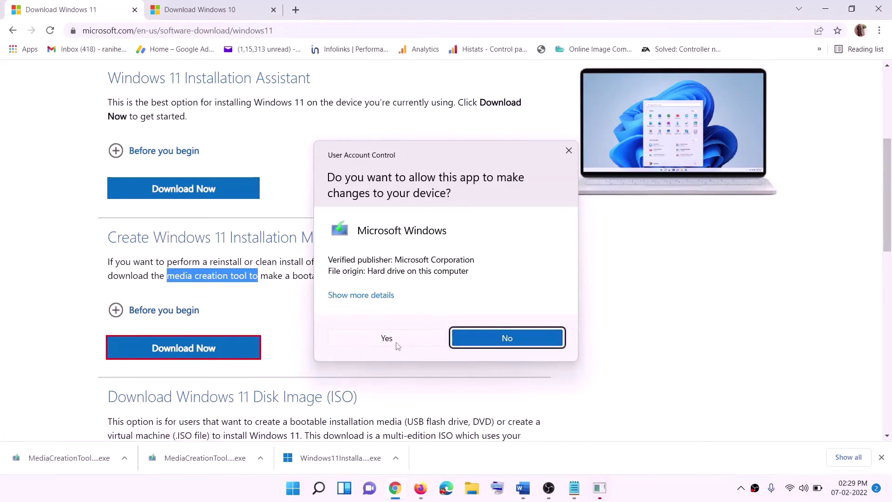
left_click(396, 346)
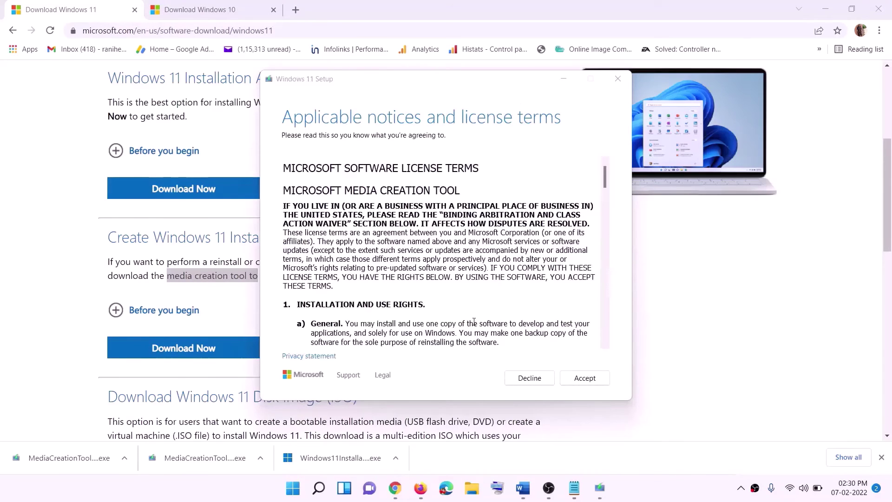
Step: Accept the license terms in Windows 11 Setup and continue with the recommended language and edition for this PC
left_click(577, 377)
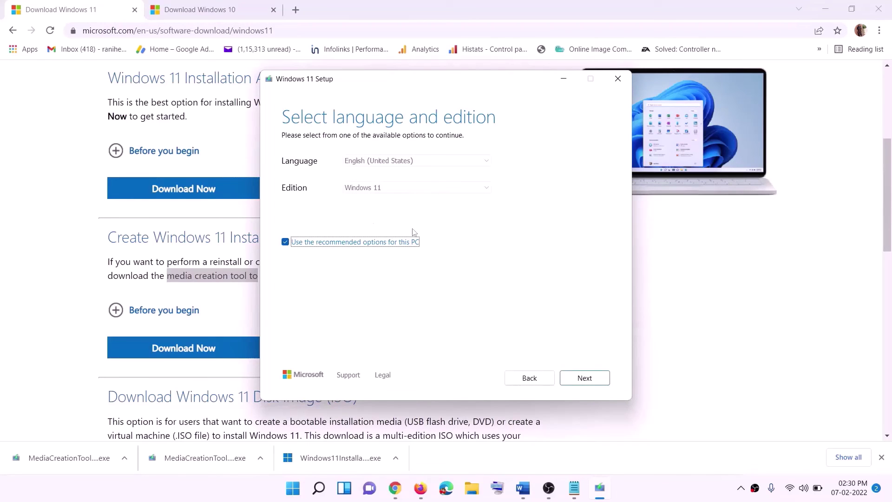
left_click(578, 377)
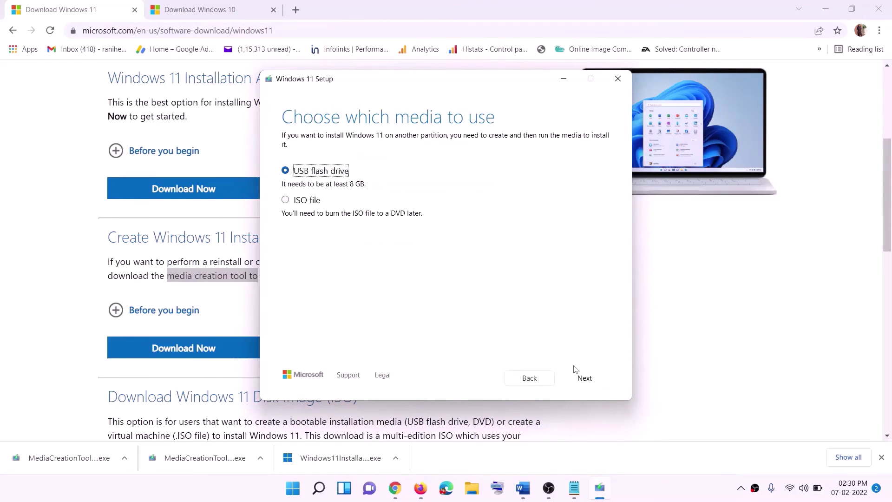
Step: Choose ISO file as the media and save it to the Desktop under the file name Windows
left_click(300, 202)
left_click(586, 377)
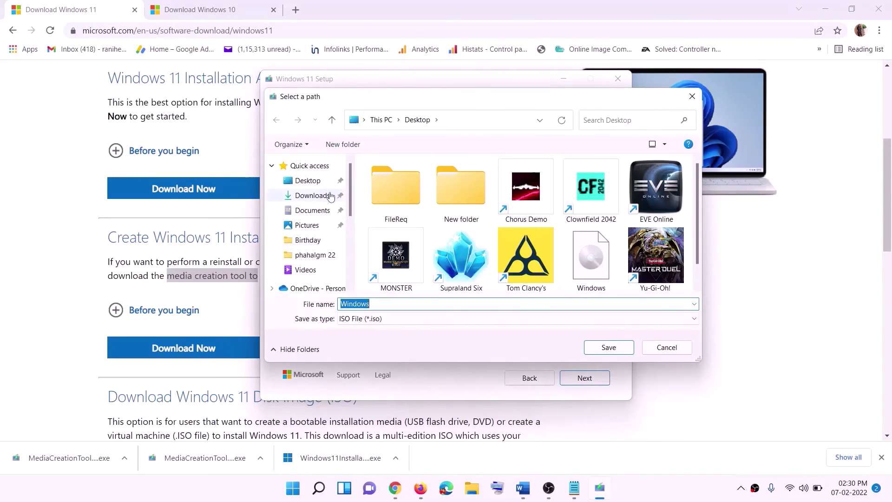
left_click(305, 183)
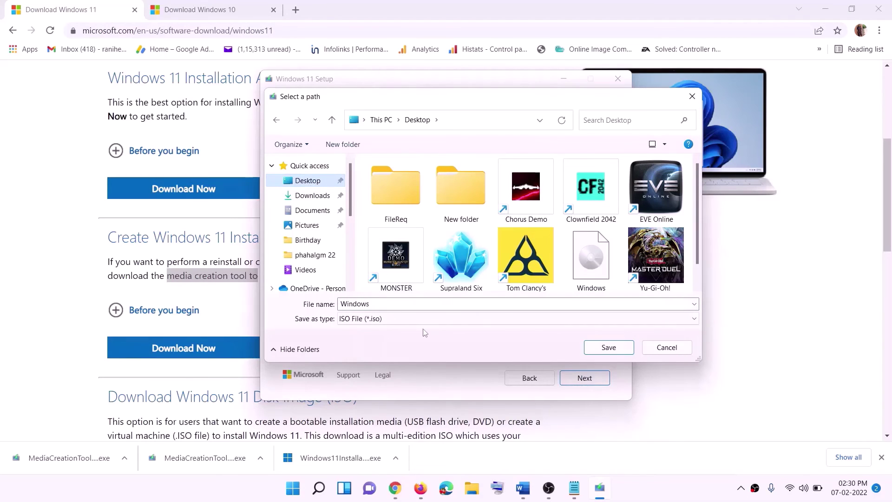
left_click(613, 350)
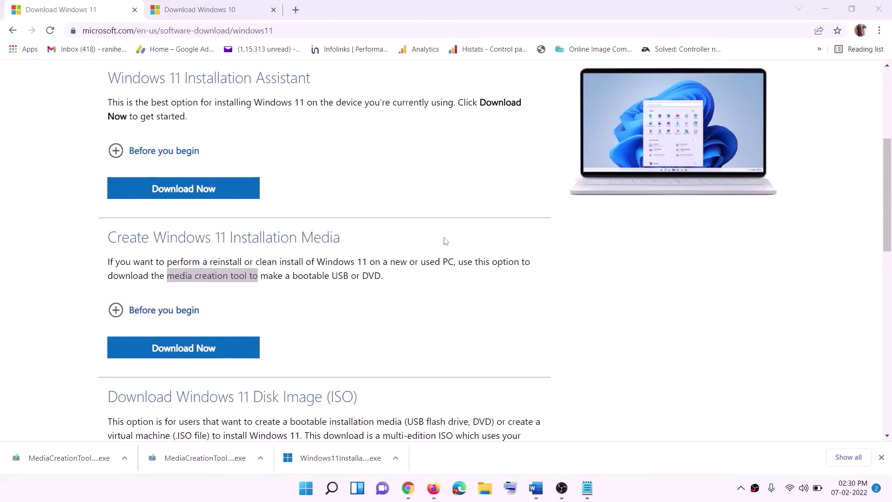
Step: Show the desktop, move the Windows ISO file just above the Firefox shortcut and open it
key("super+d")
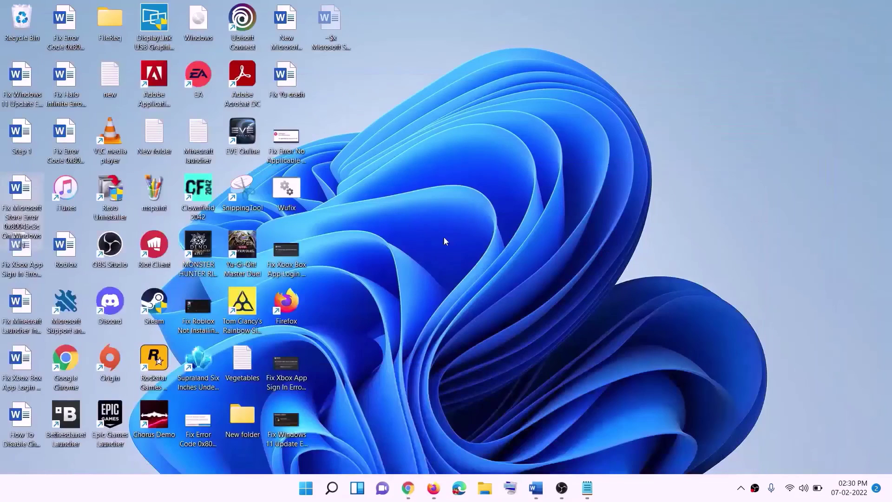
left_click_drag(203, 24, 354, 270)
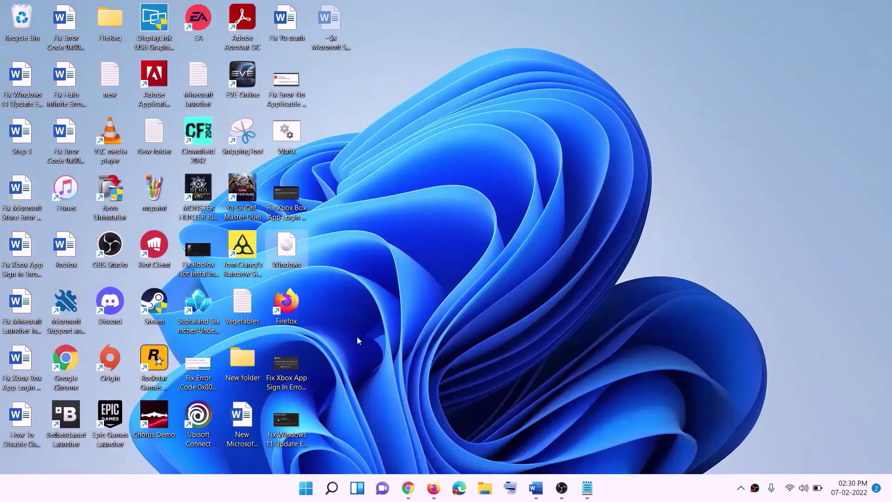
double_click(291, 246)
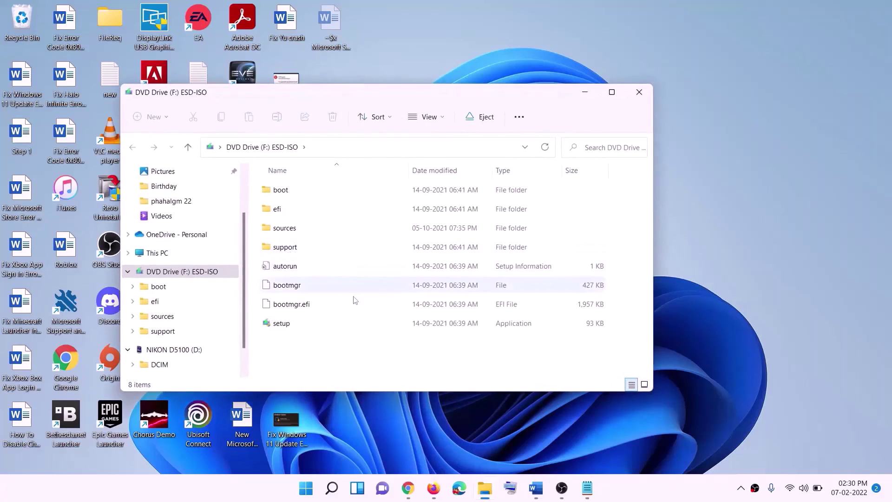
Step: Run setup from the ESD-ISO drive, allow it to make changes, and proceed past the Install Windows 11 page
left_click(283, 326)
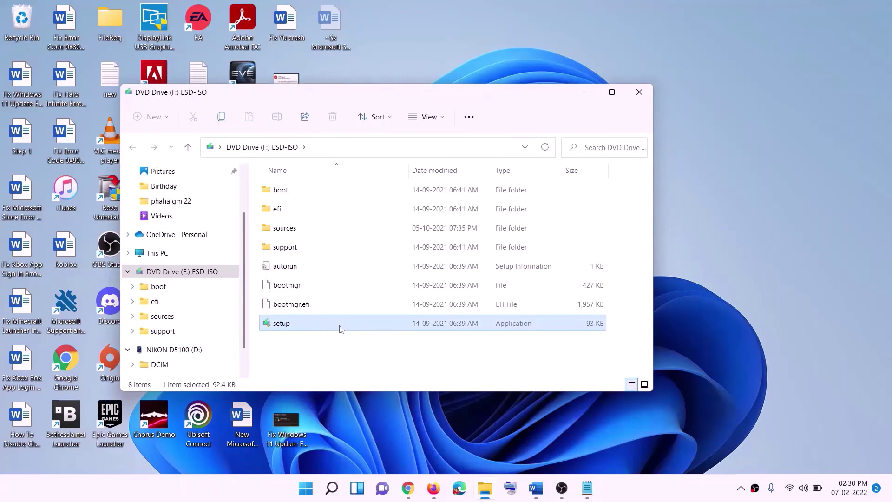
double_click(304, 323)
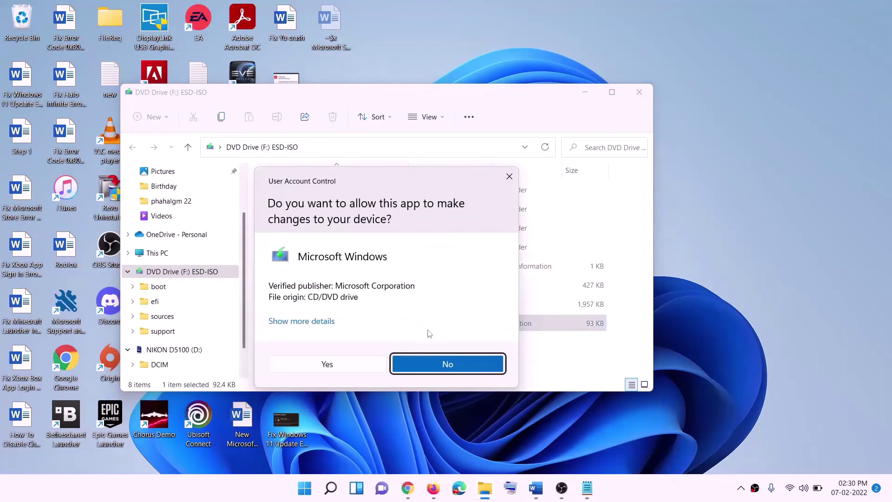
left_click(358, 365)
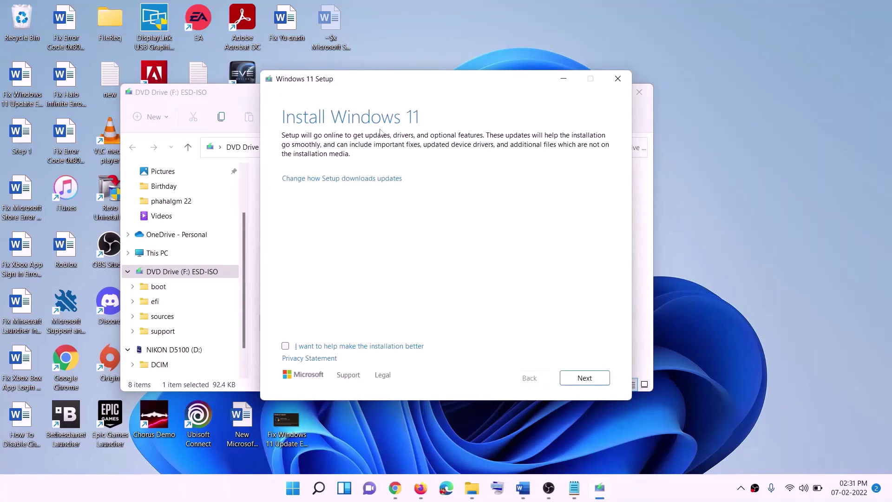
left_click(589, 379)
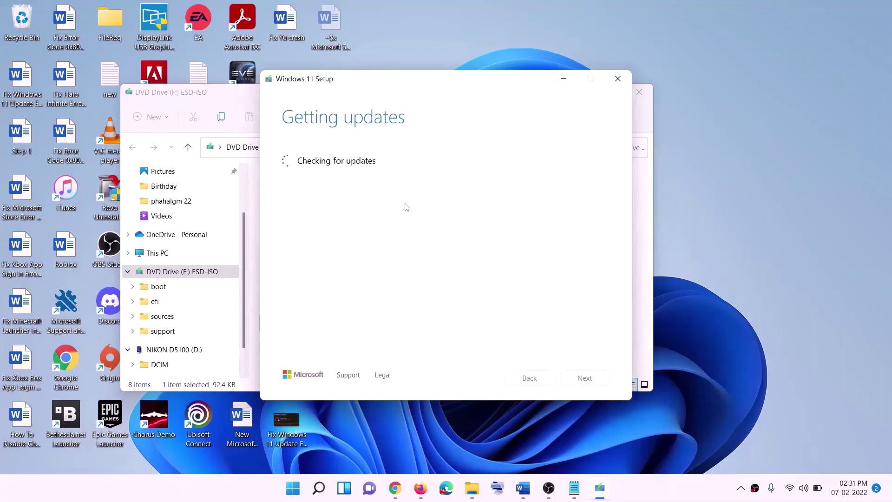
Step: Switch to the Word document and review its Windows 11 Ready to install picture and the choices it recaps
key("alt+Tab")
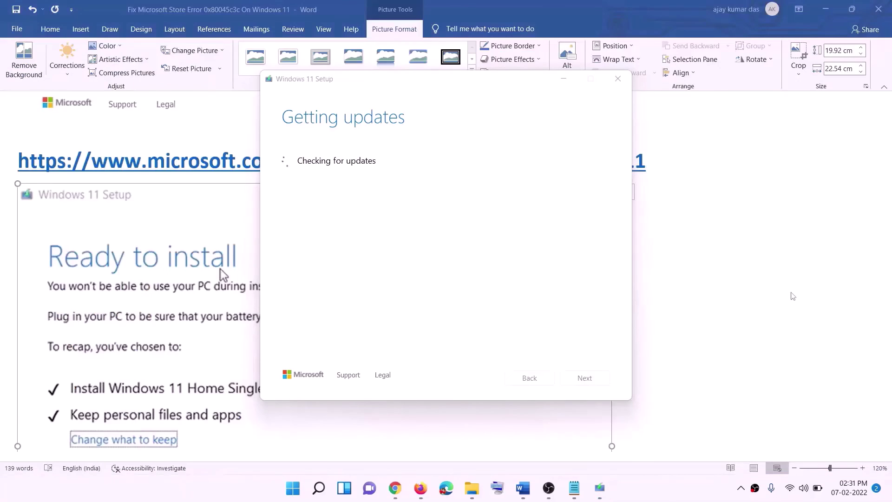
left_click(716, 293)
scroll(206, 233, "down", 3)
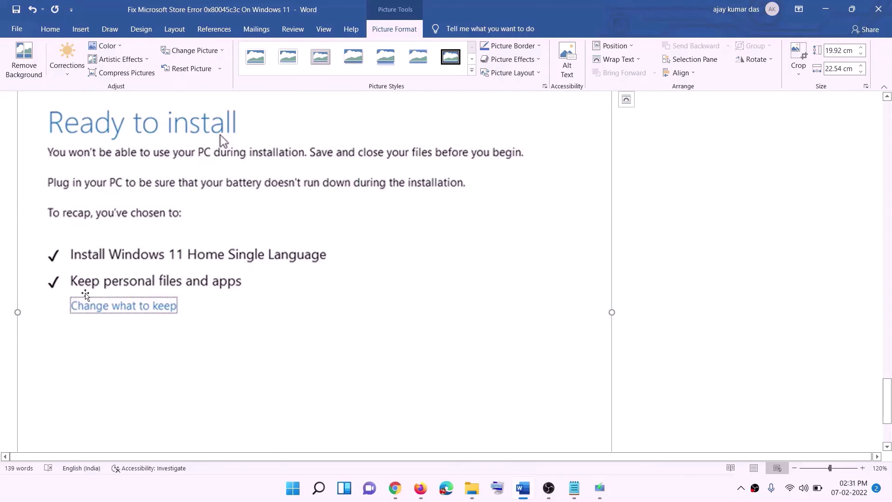
scroll(365, 299, "down", 2)
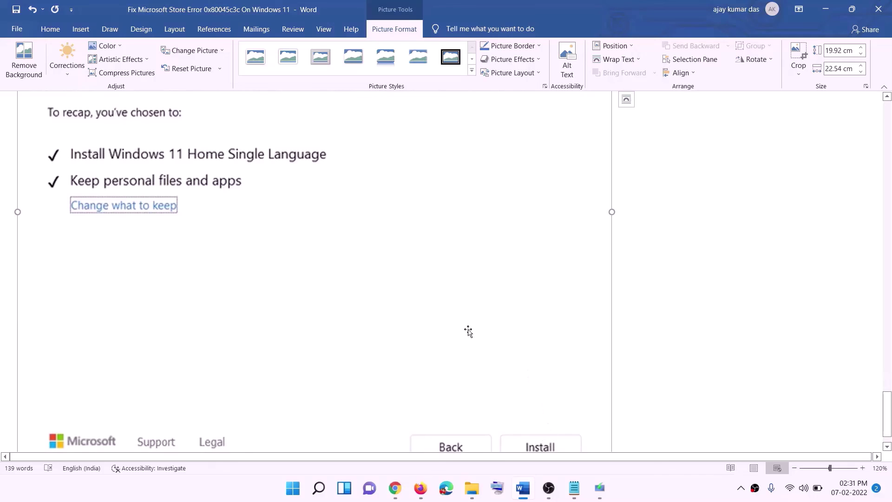
scroll(474, 348, "up", 5)
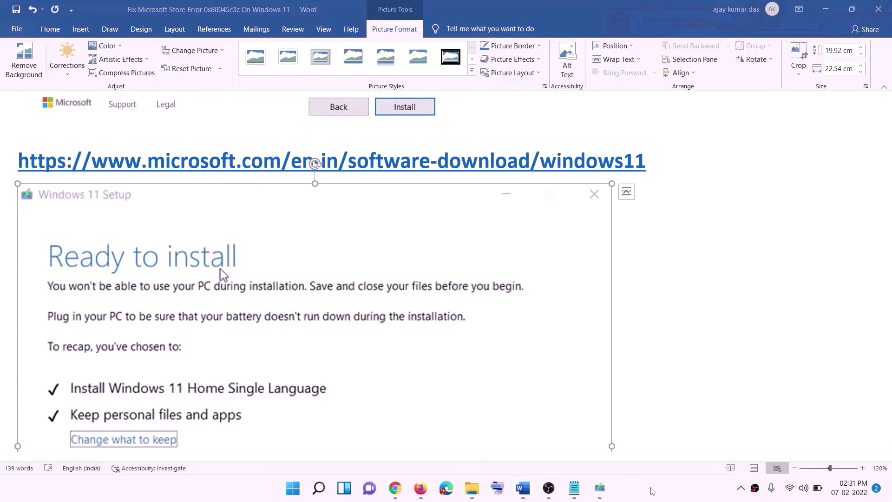